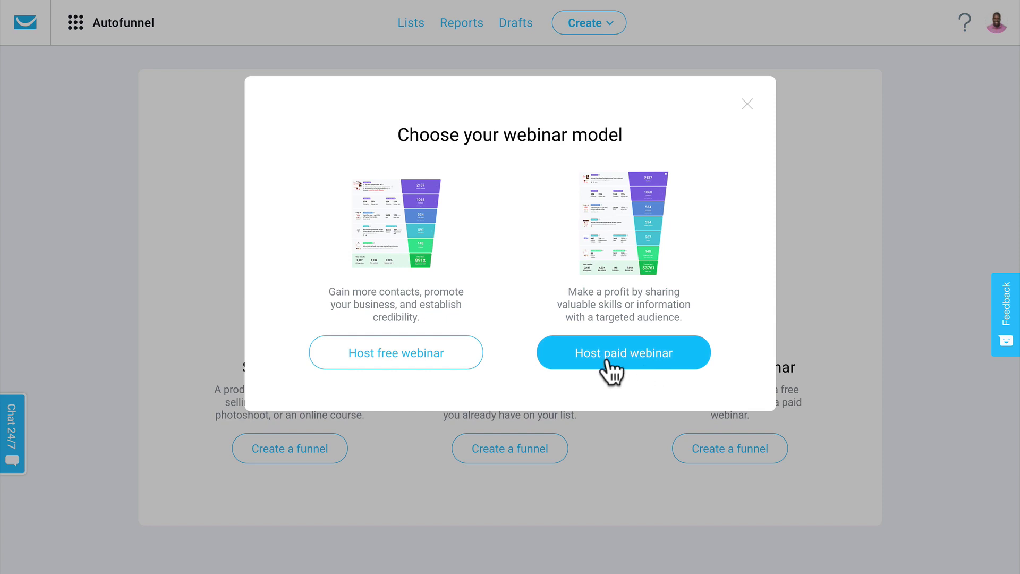
Step: Choose the free webinar model and title the webinar "How to build a business with a blog"
left_click(407, 355)
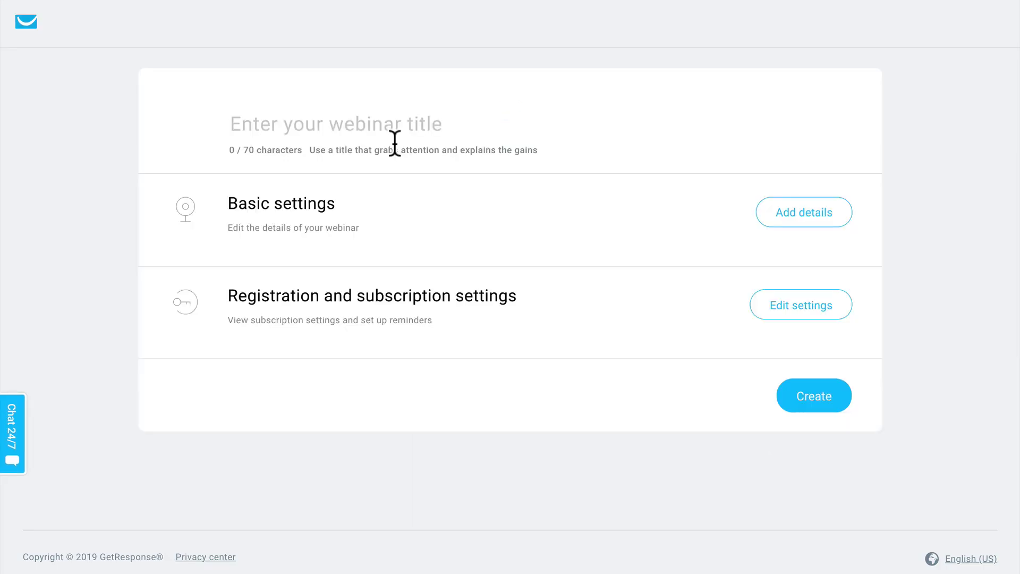
left_click(394, 143)
type("How to build a business with a blog")
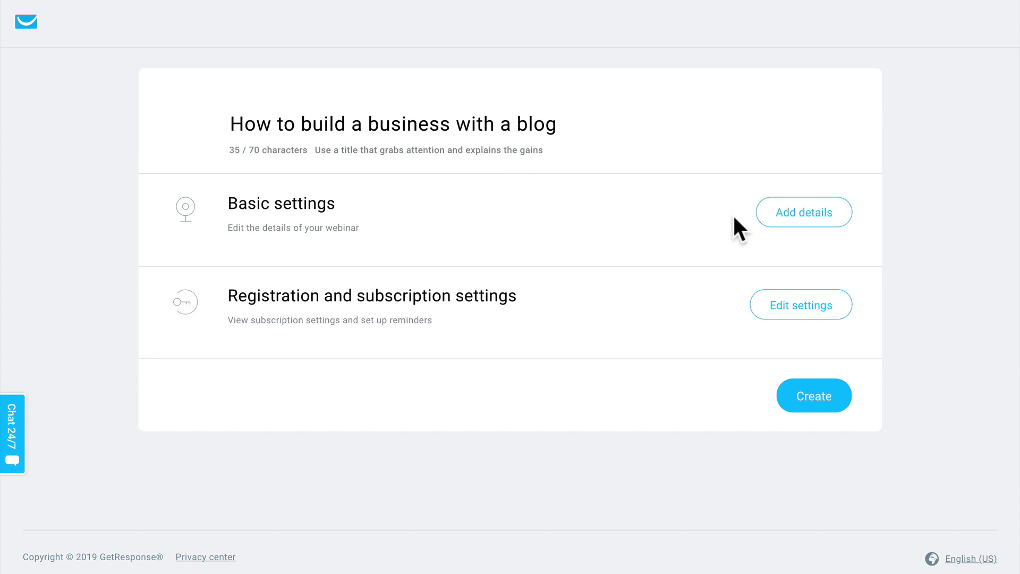
Step: In the webinar's basic settings, set the date and time to May 30, 2019 6:00 PM
left_click(818, 217)
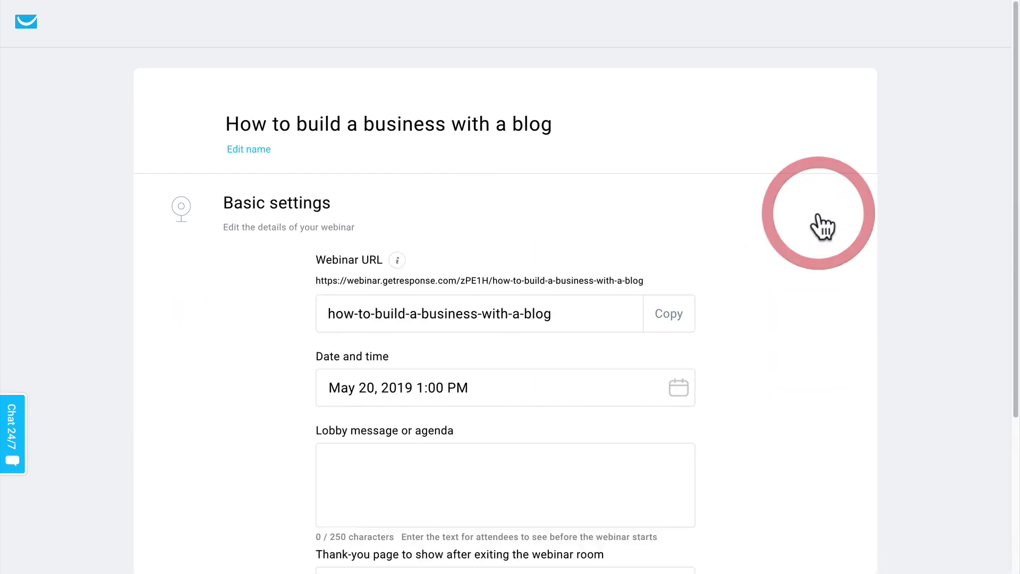
left_click(504, 384)
scroll(492, 462, "down", 3)
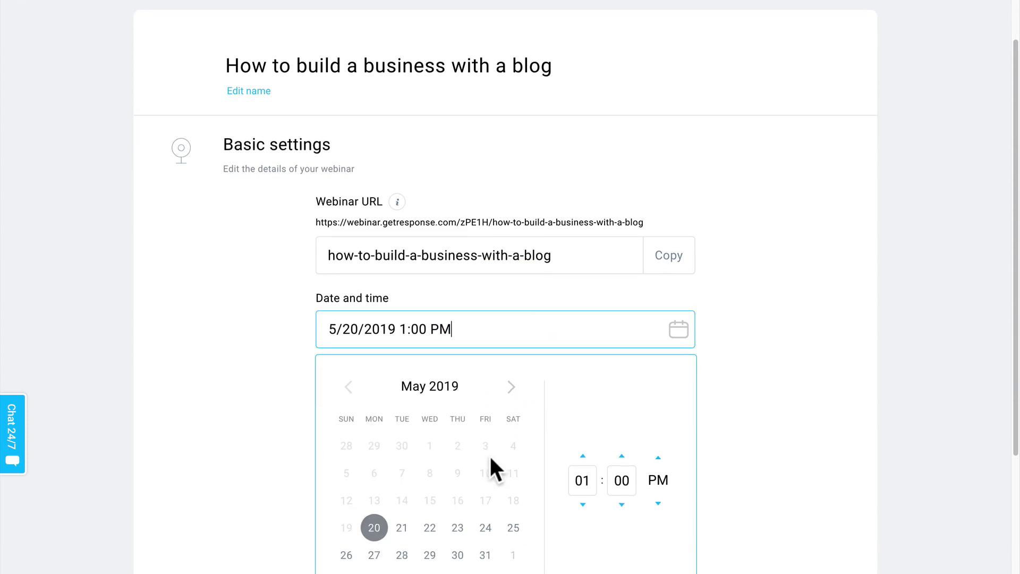
left_click(458, 474)
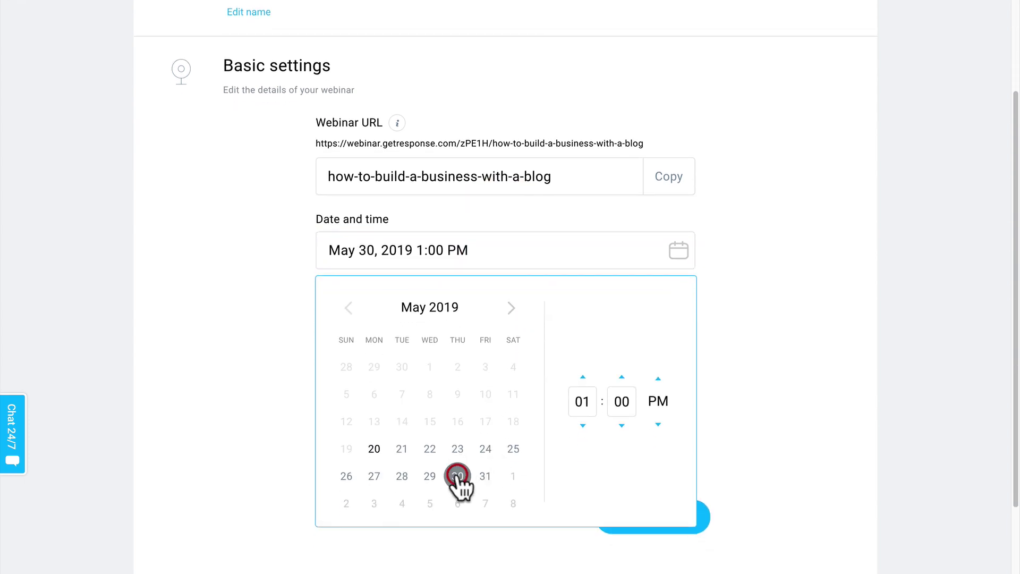
left_click(585, 404)
key("BackSpace")
key("BackSpace")
type("6")
left_click(659, 379)
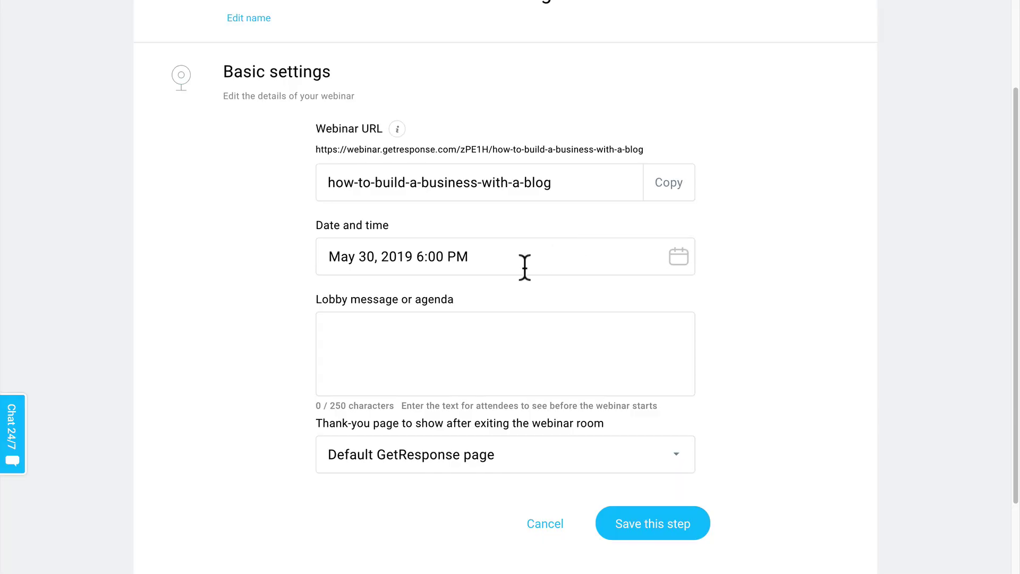
Step: Enter the lobby message "Get ready for some awesome tips on how to build a business with a blog."
scroll(476, 319, "down", 1)
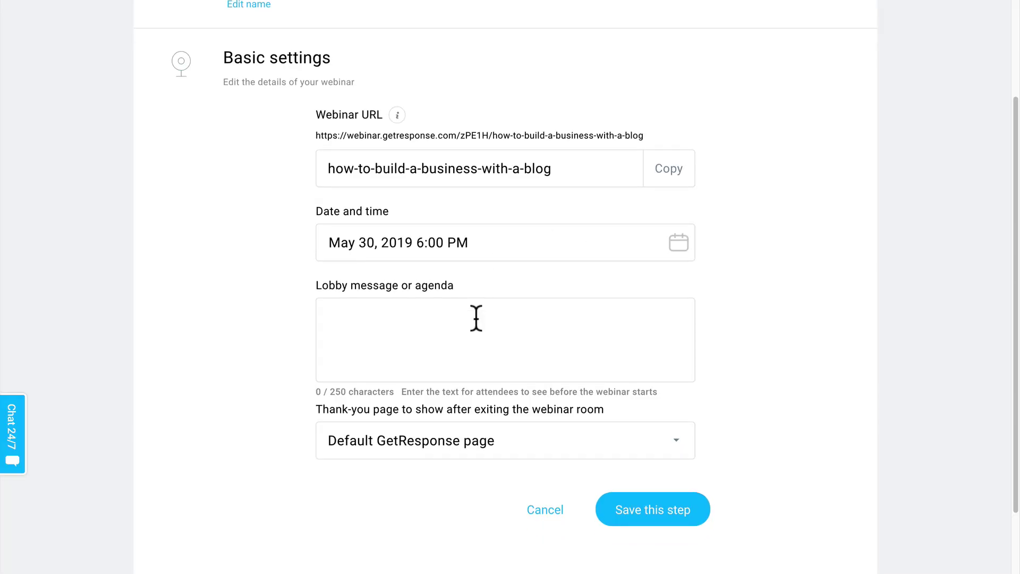
left_click(407, 333)
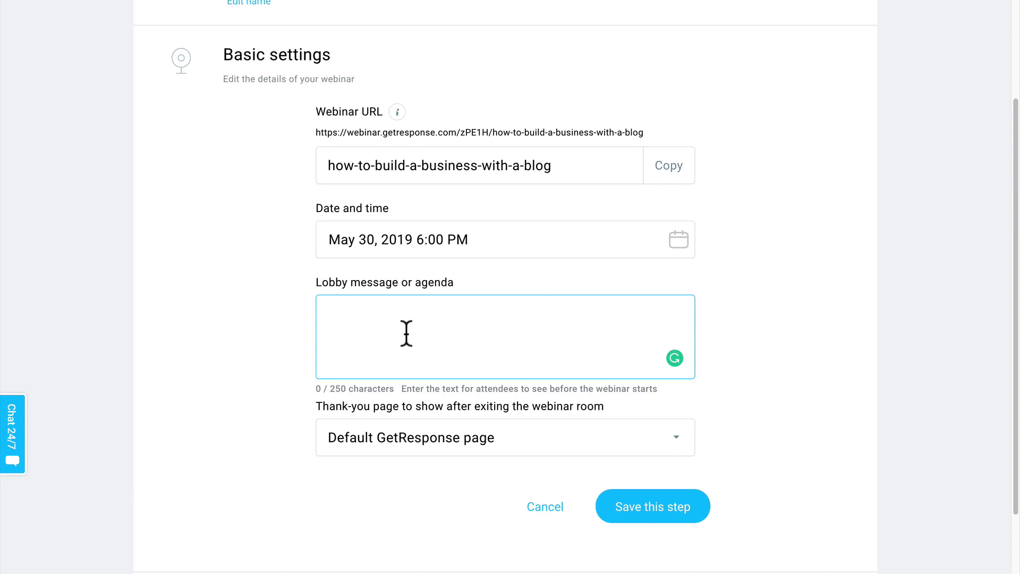
type("Get ready f")
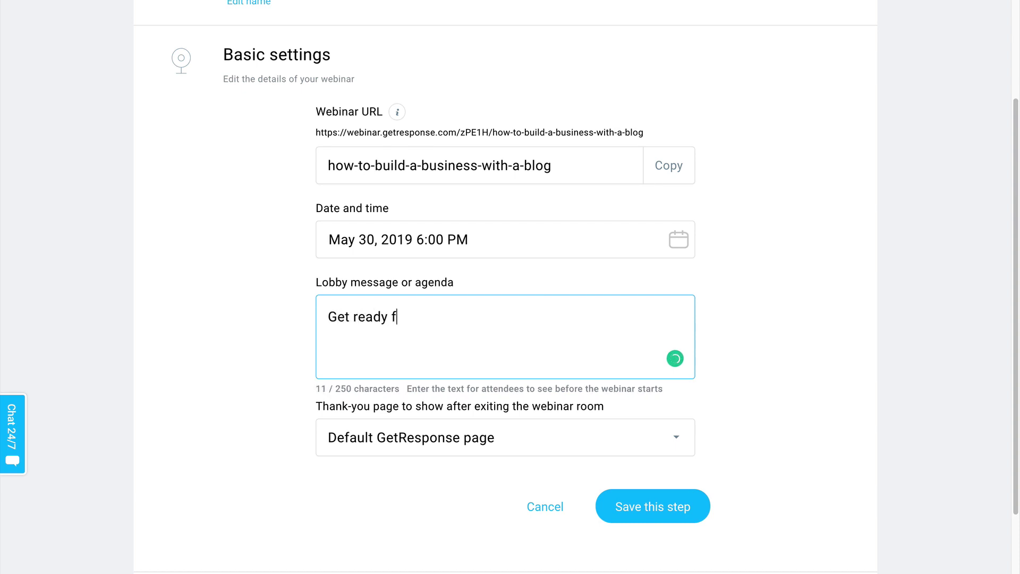
type("or some awesome")
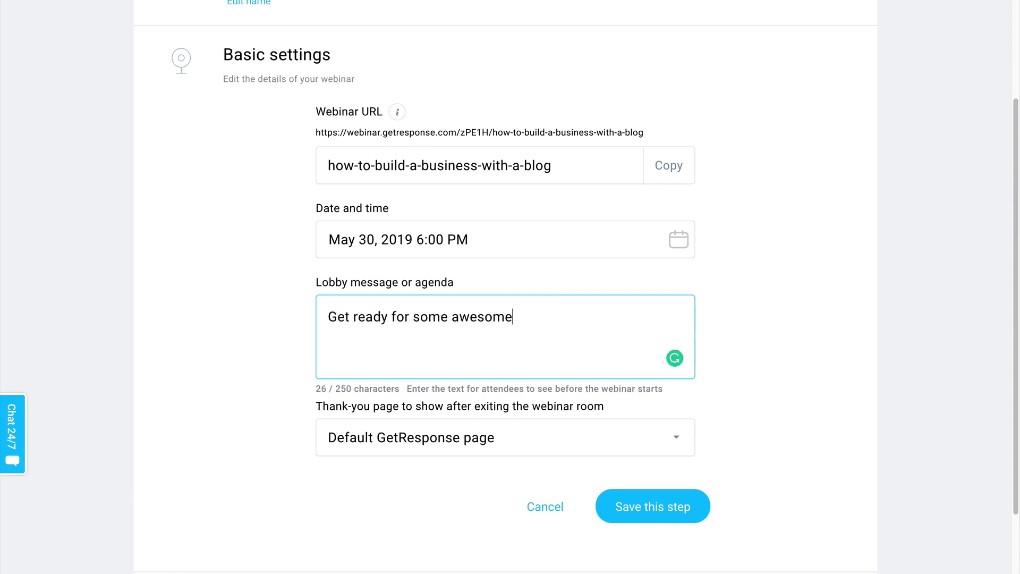
type(" tips on how to ")
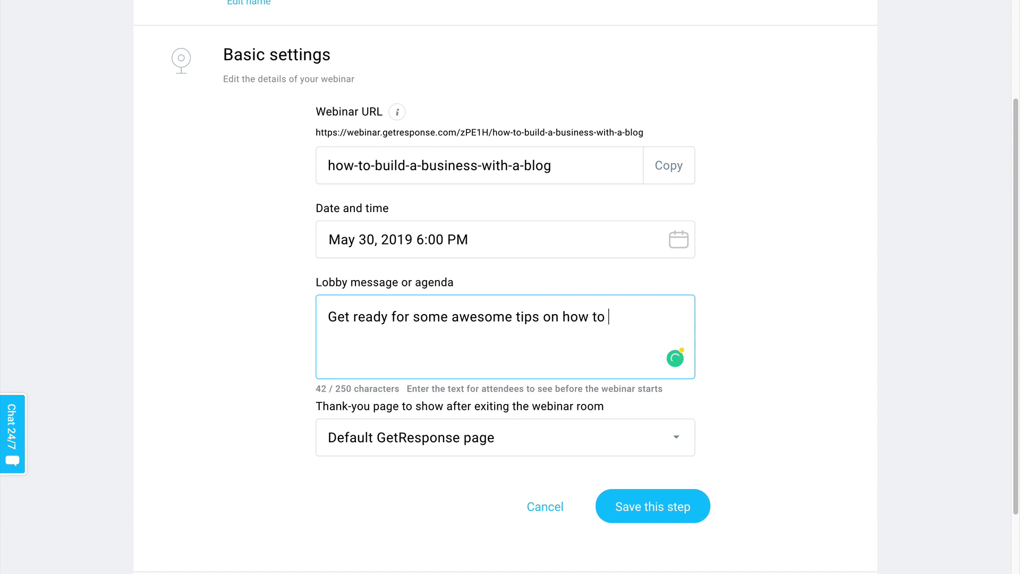
type("build a business ")
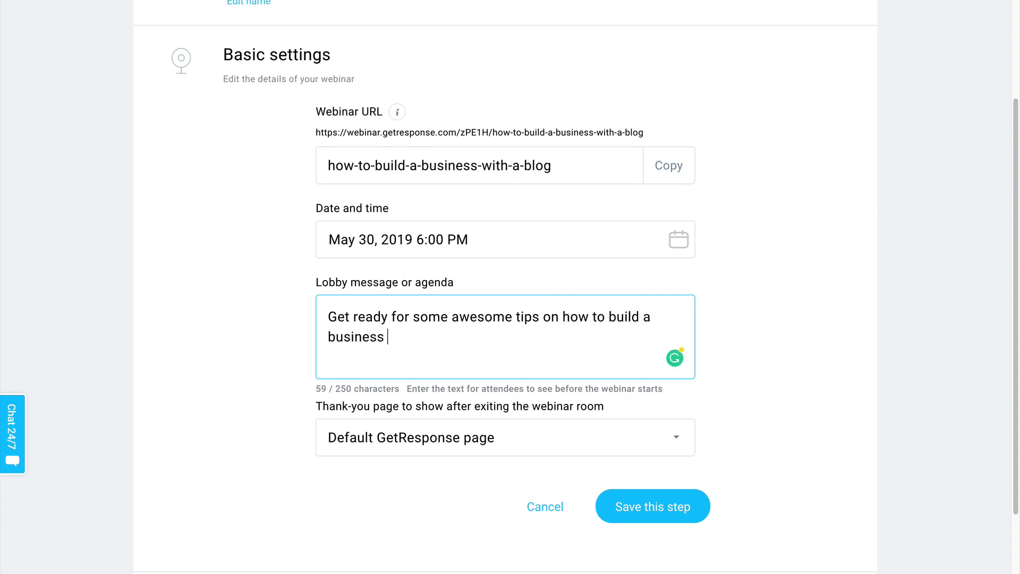
type("with a blog.")
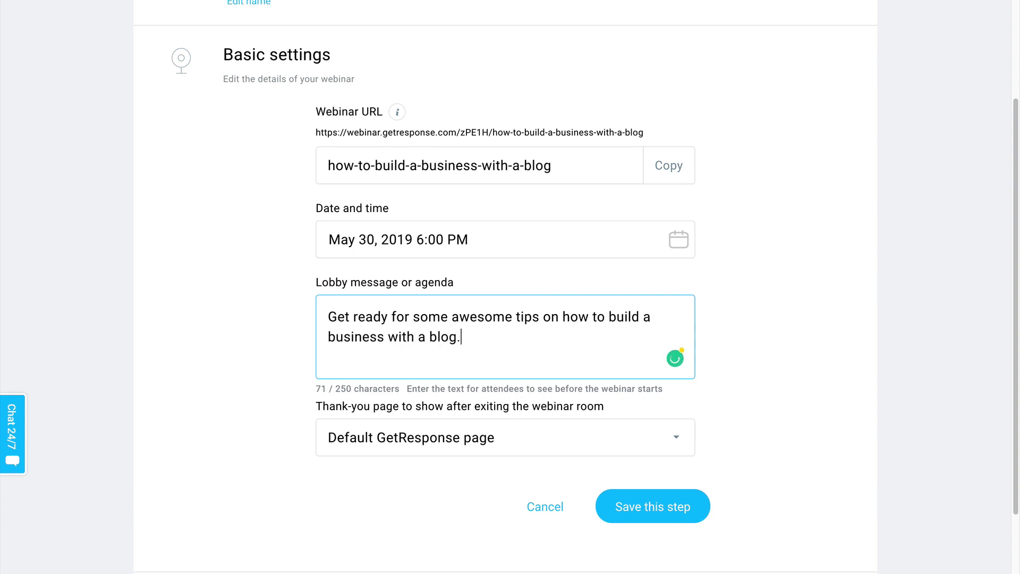
Step: Use the Default GetResponse page as the thank-you page and save the basic settings
left_click(487, 444)
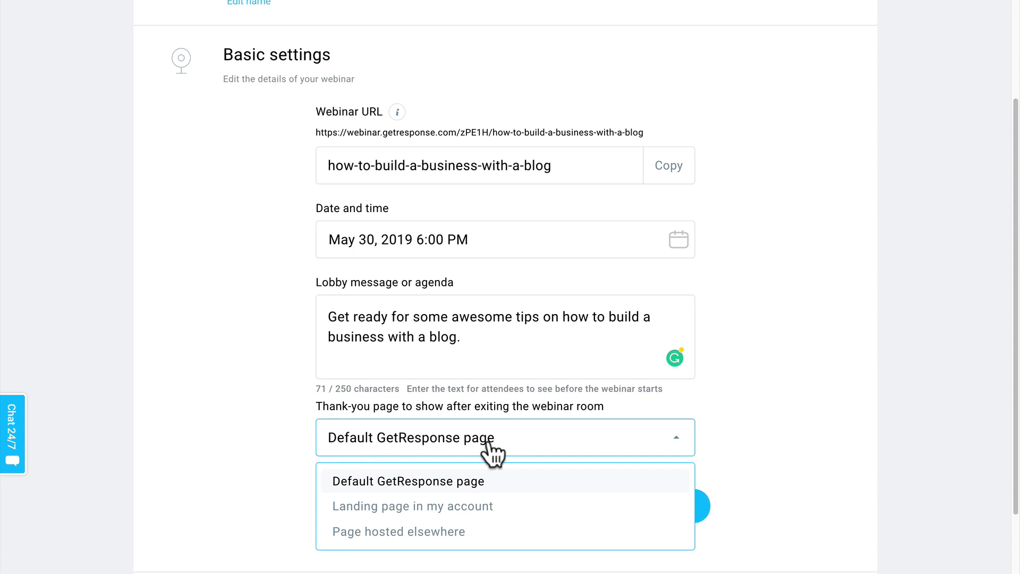
left_click(480, 481)
left_click(677, 515)
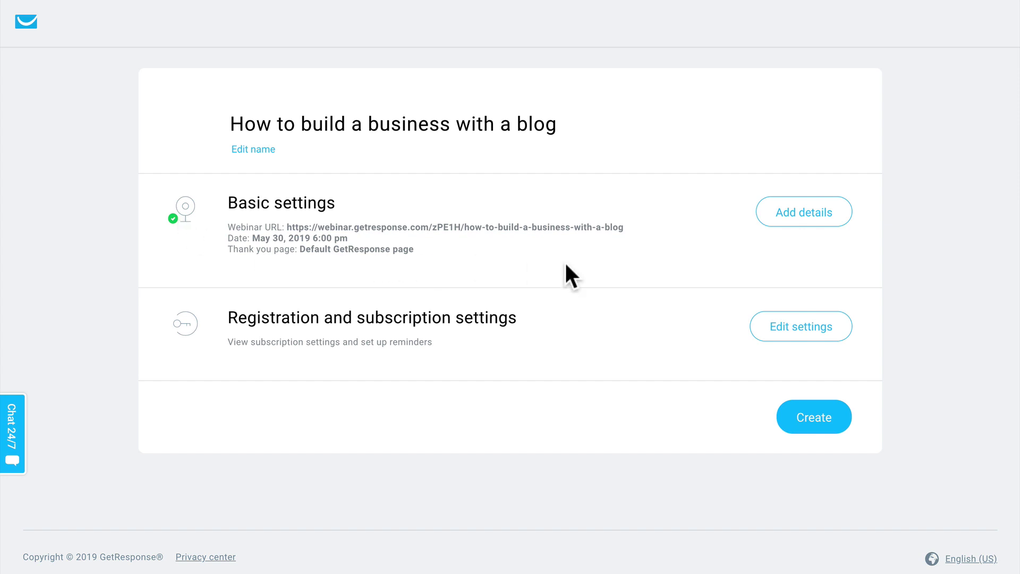
Step: In the registration and subscription settings, enable reminders for 1 hour and 1 day before the webinar
left_click(802, 328)
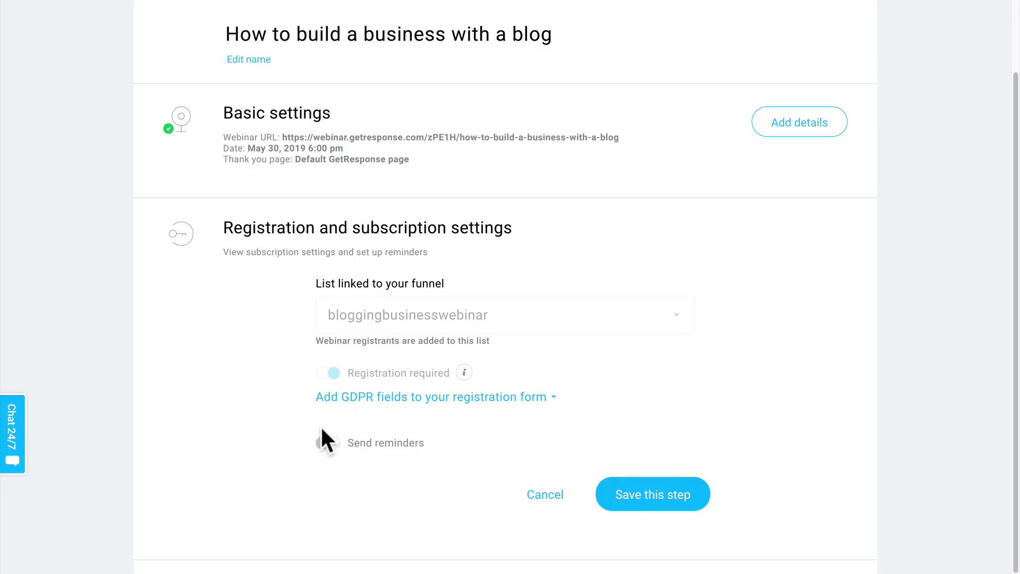
left_click(324, 445)
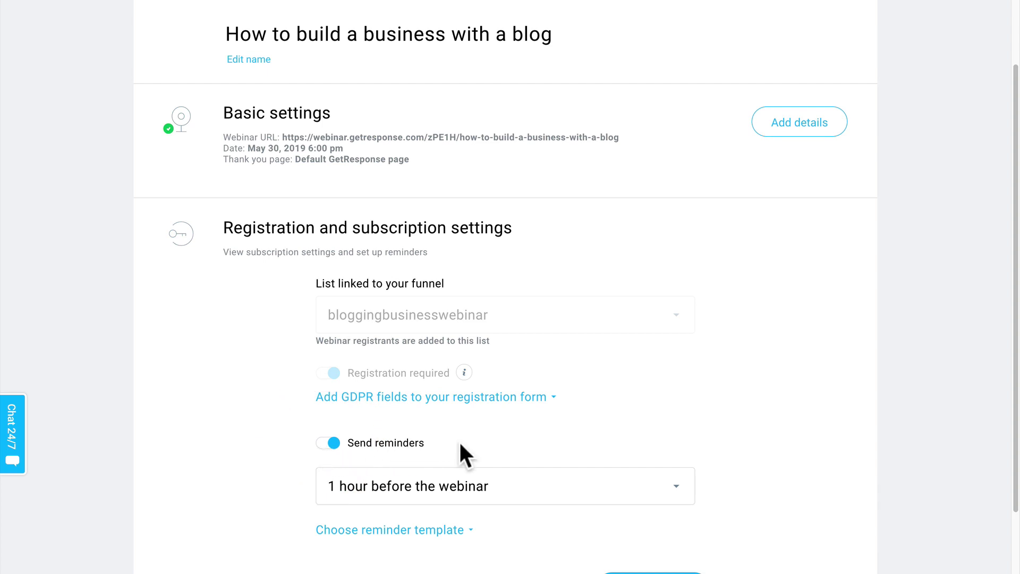
scroll(460, 443, "down", 2)
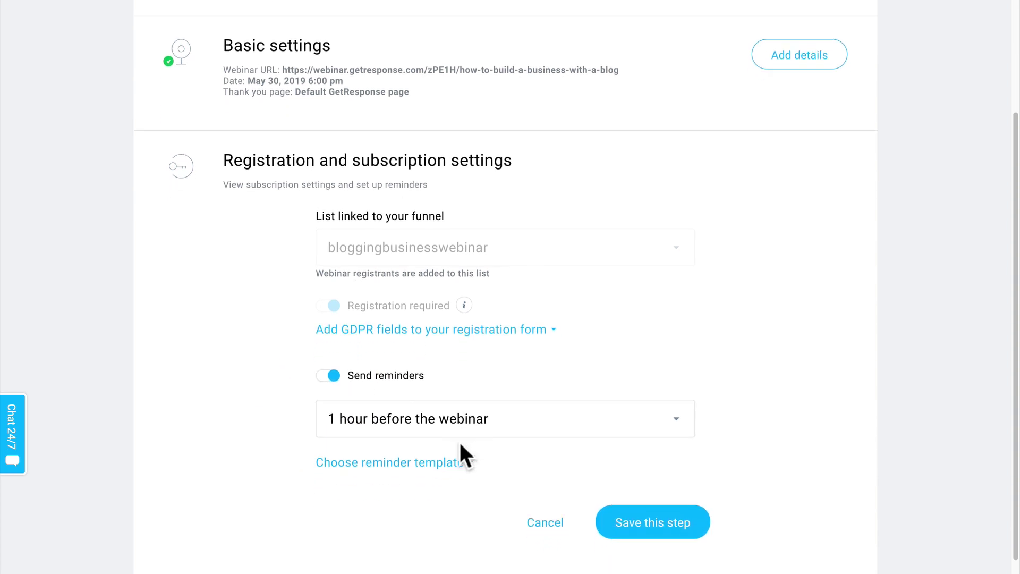
scroll(459, 449, "down", 1)
left_click(518, 385)
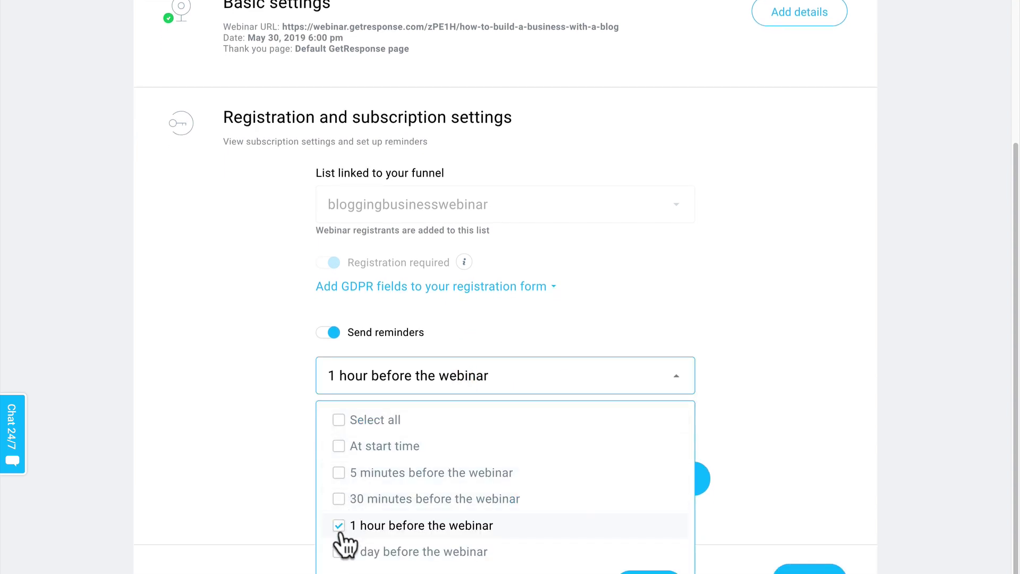
left_click(339, 552)
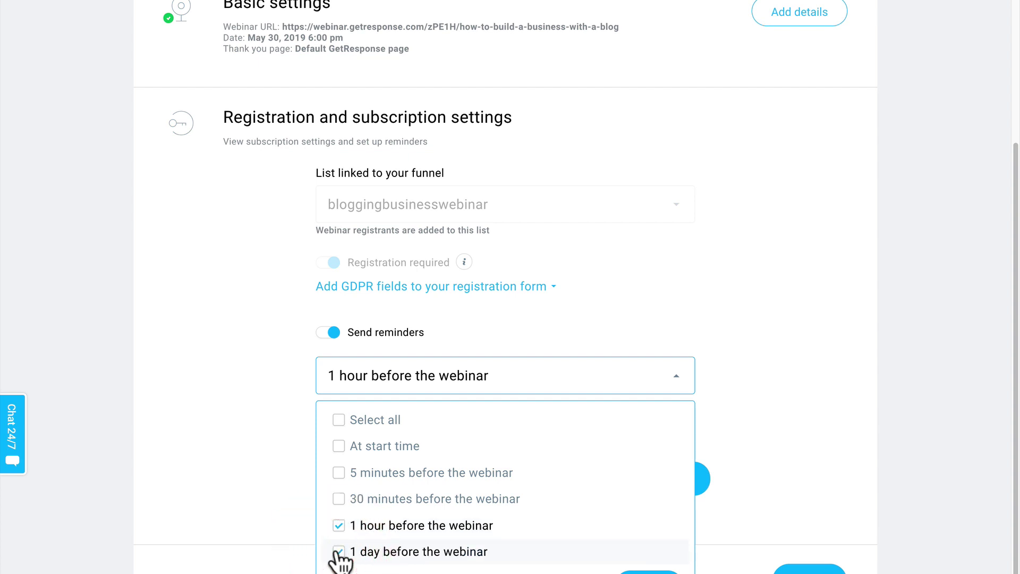
scroll(557, 555, "down", 2)
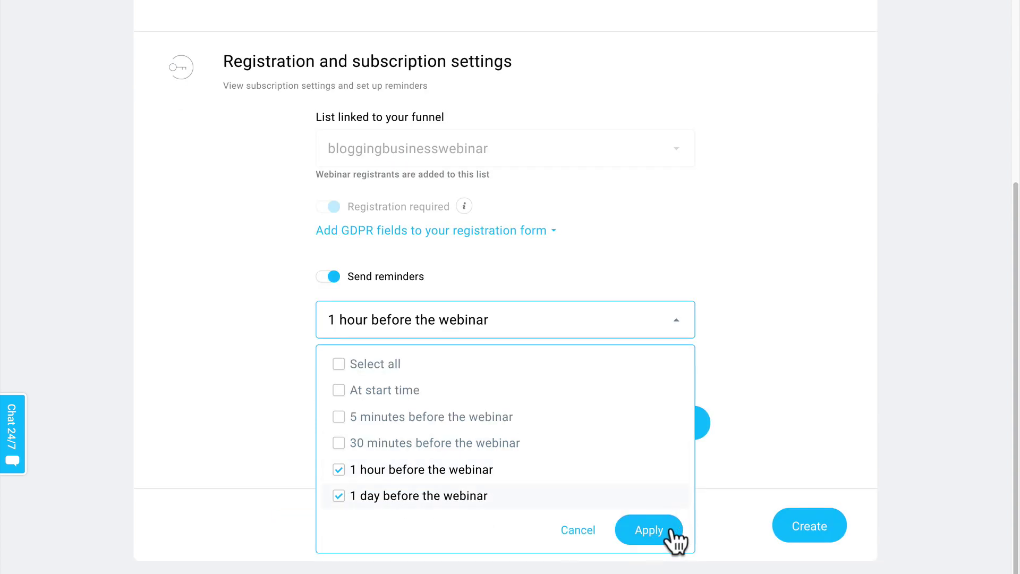
left_click(652, 532)
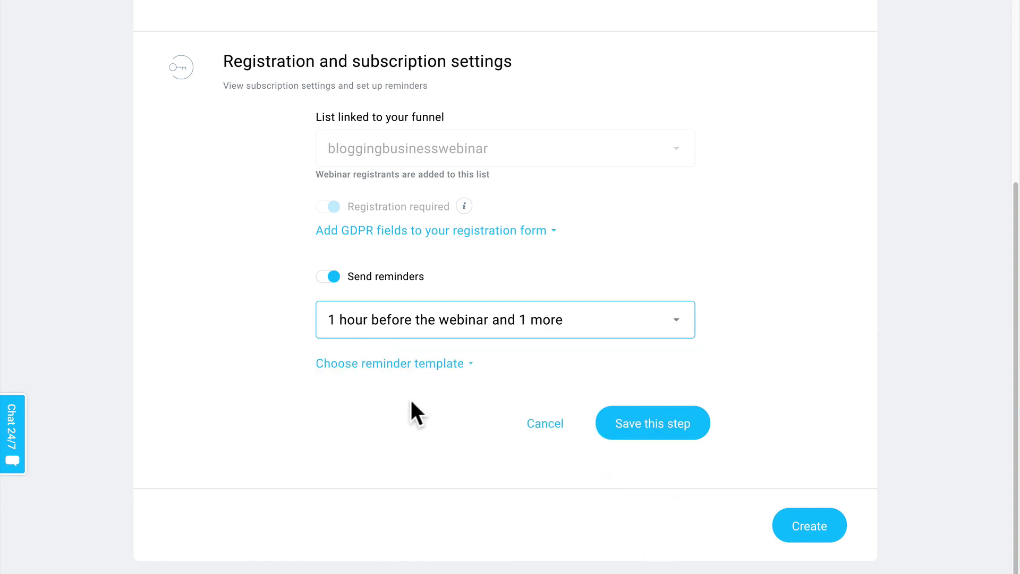
Step: Choose Template 3 for the reminders and save the registration and subscription settings after checking the GDPR field options
left_click(372, 367)
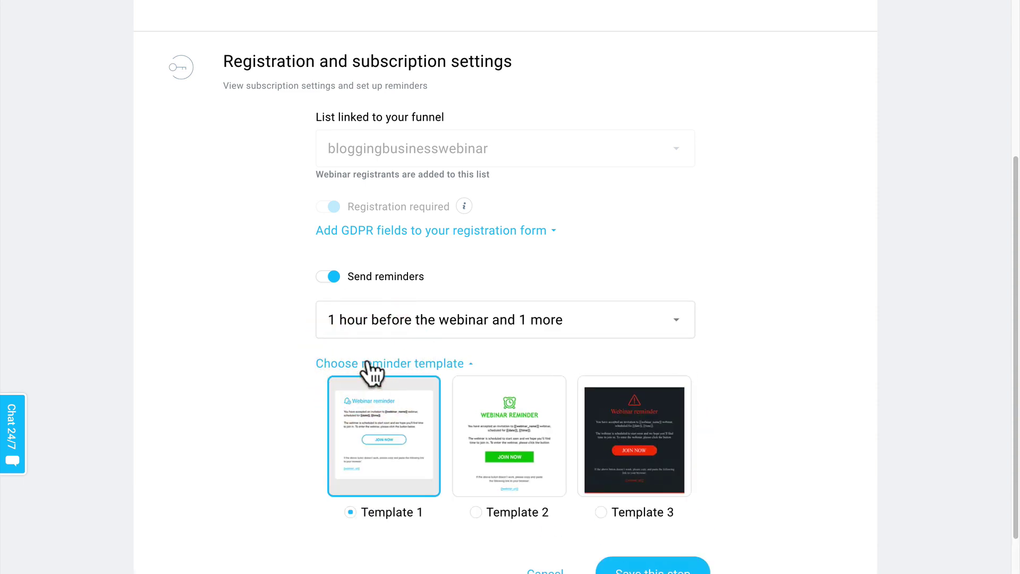
left_click(644, 446)
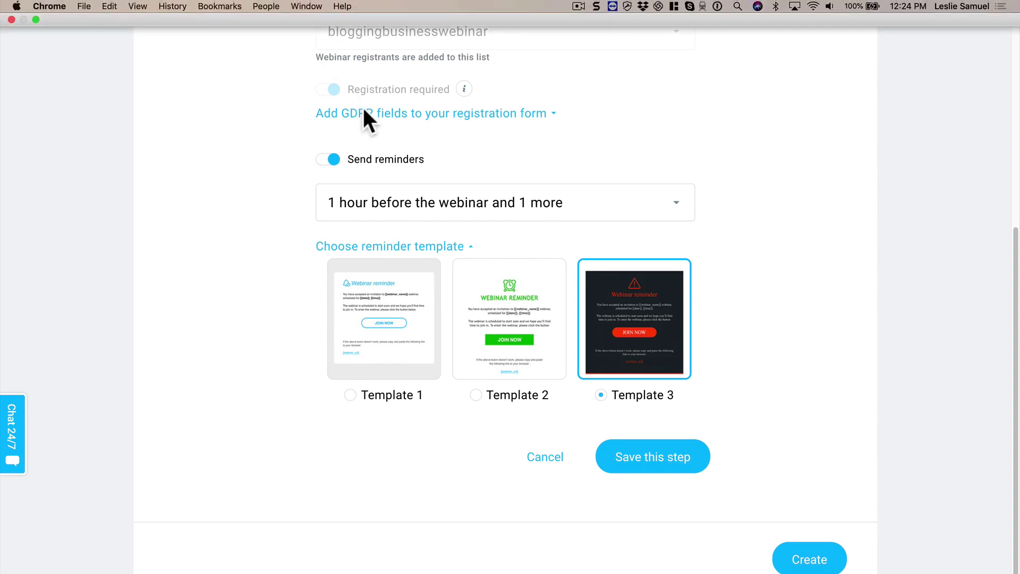
scroll(361, 117, "up", 5)
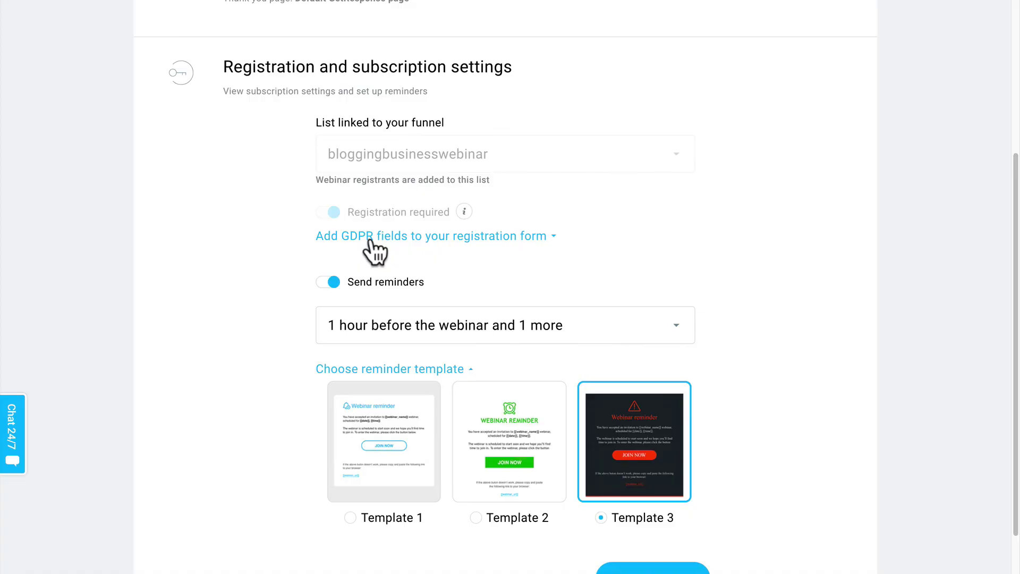
left_click(409, 237)
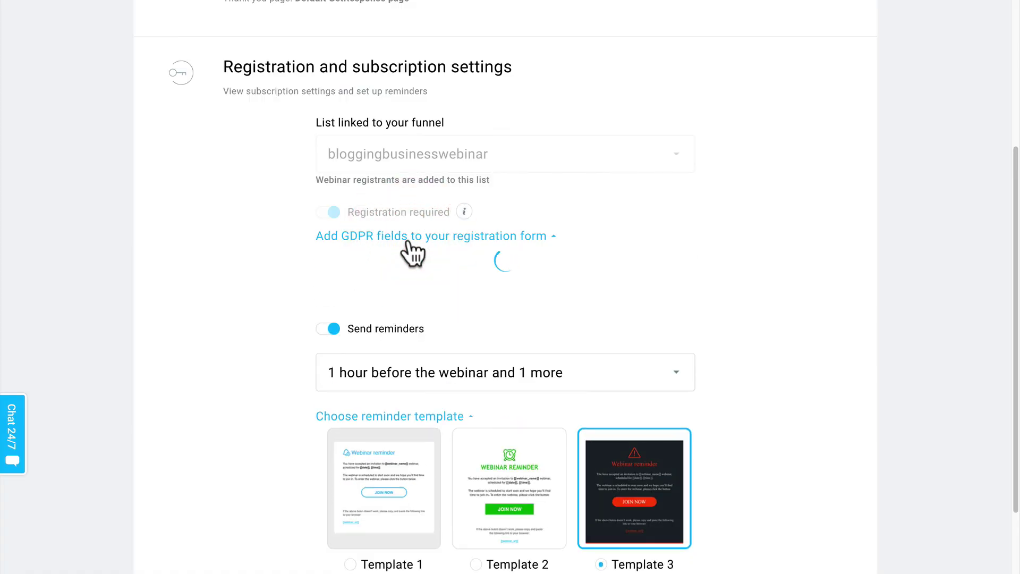
scroll(509, 282, "down", 4)
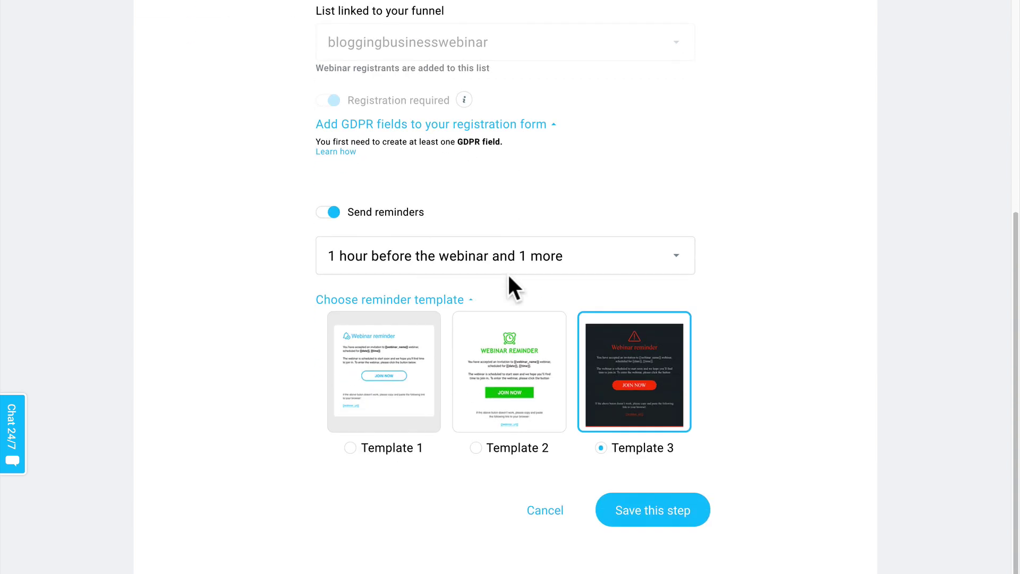
left_click(645, 415)
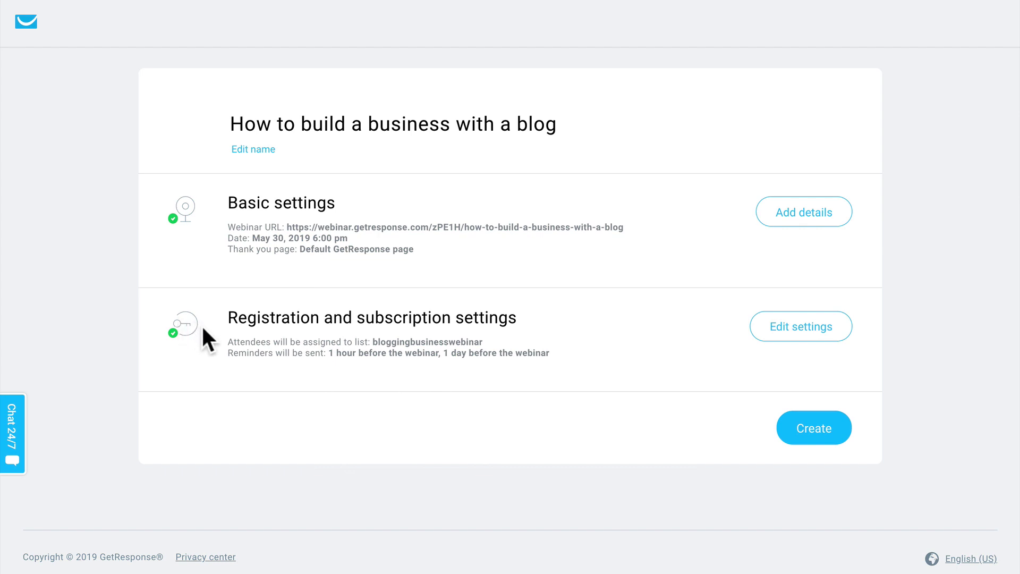
Step: Create the webinar and start its signup page with the "5 Coaching Mistakes to Avoid (free)" template from the Webinars category
left_click(822, 431)
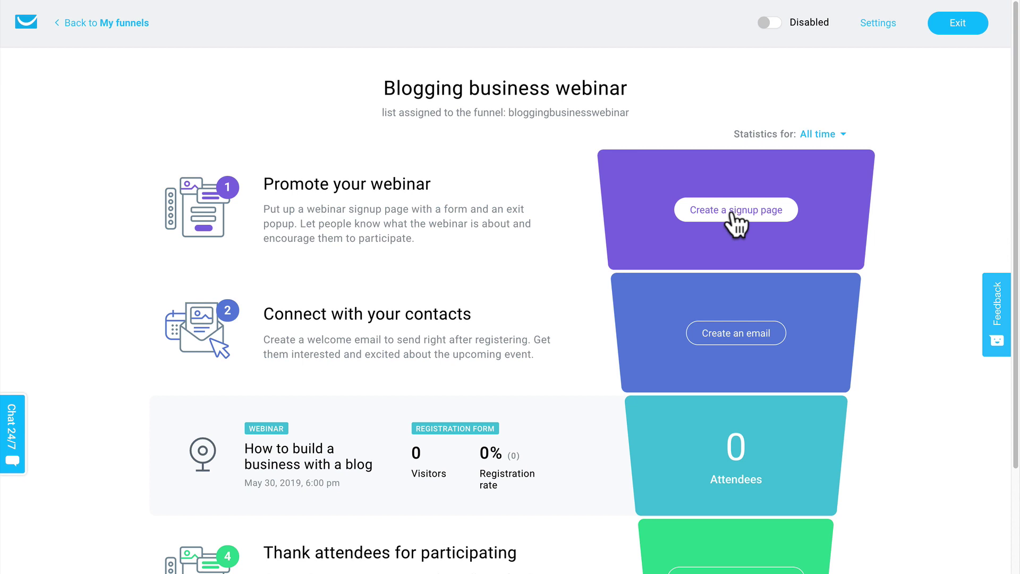
left_click(731, 209)
mouse_move(650, 182)
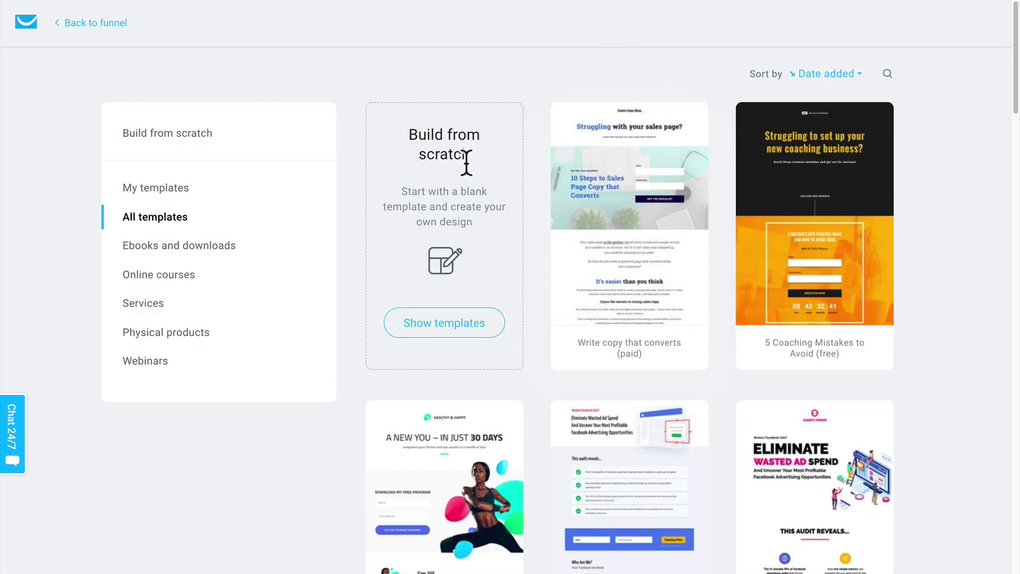
left_click(135, 364)
mouse_move(422, 307)
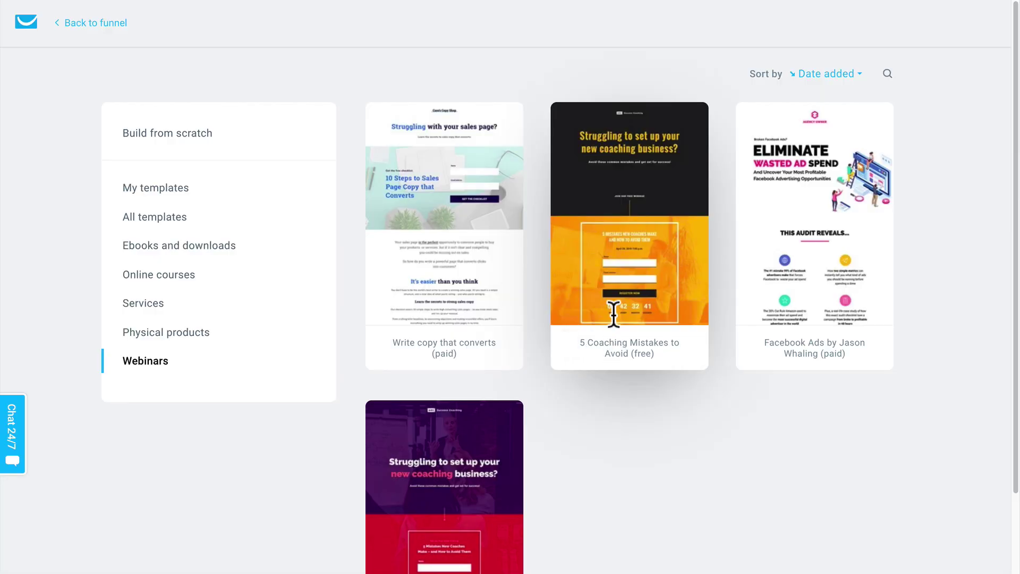
mouse_move(644, 236)
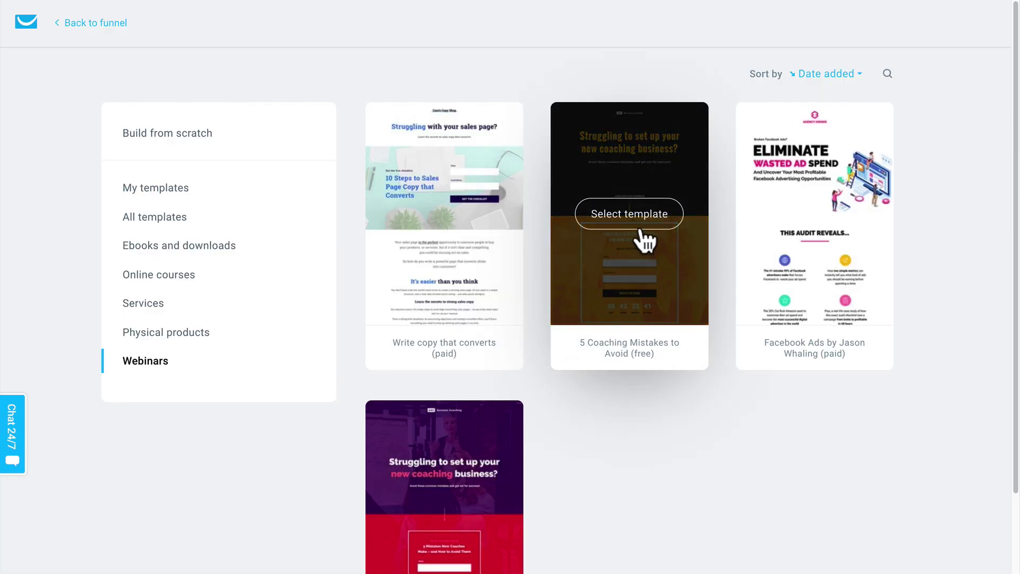
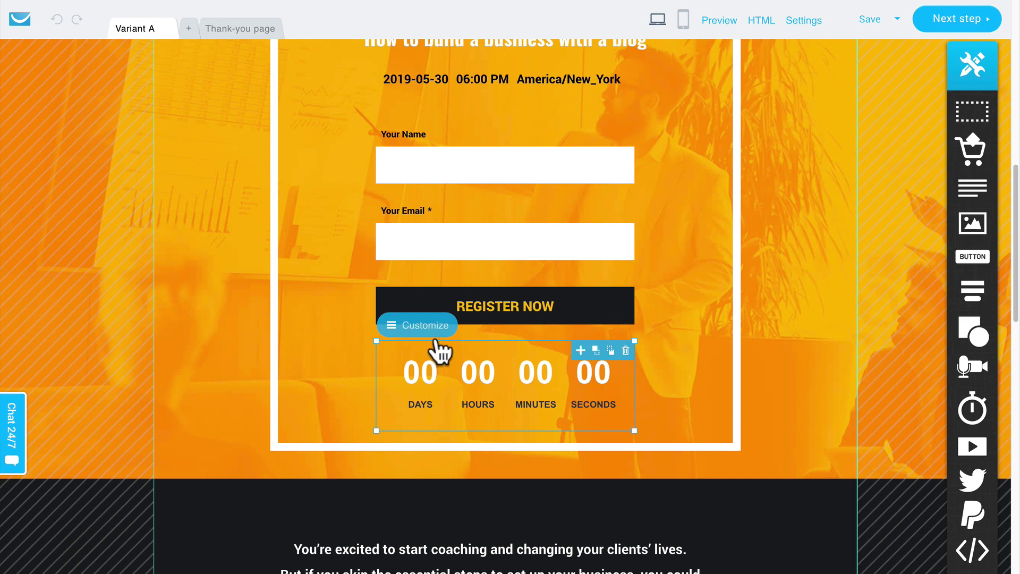
Step: Set the countdown timer below the registration form to May 30, 2019 6:00 PM and save it
left_click(425, 326)
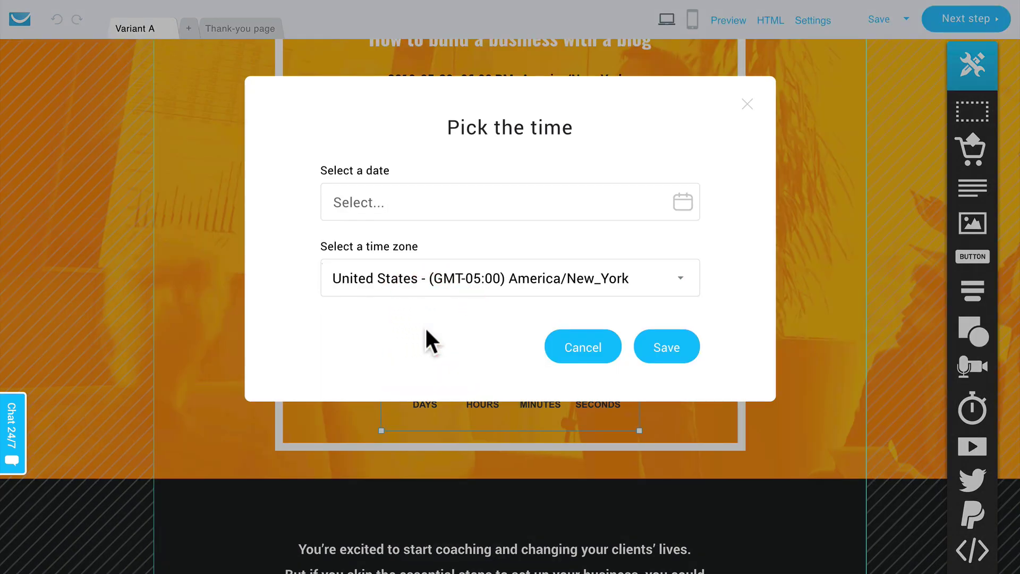
left_click(510, 203)
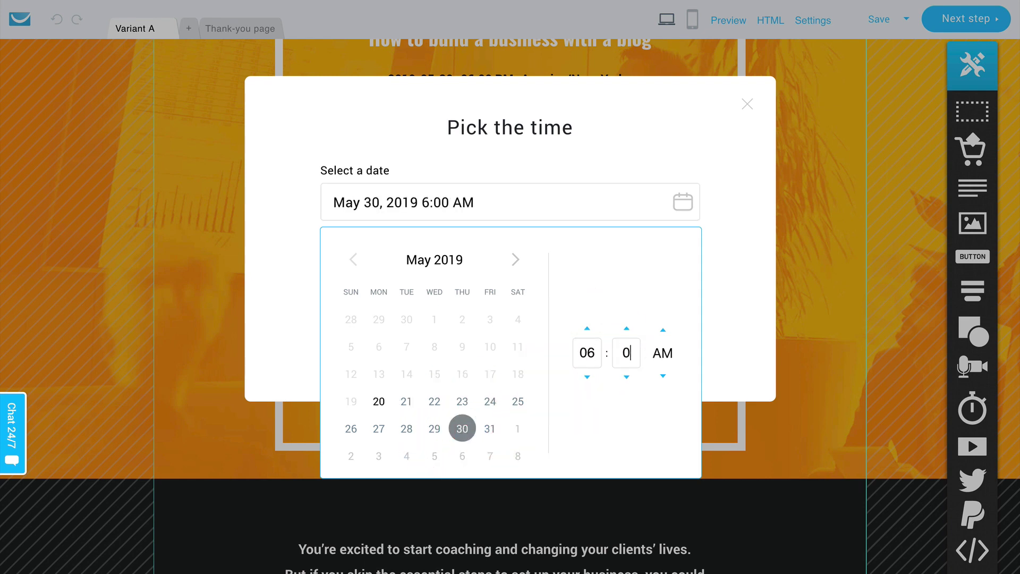
left_click(663, 354)
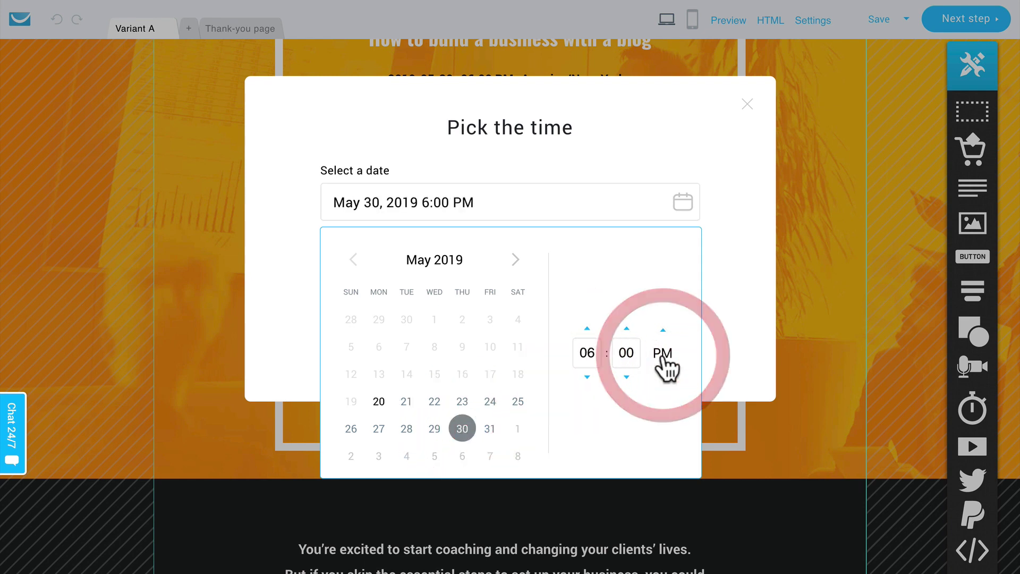
left_click(746, 334)
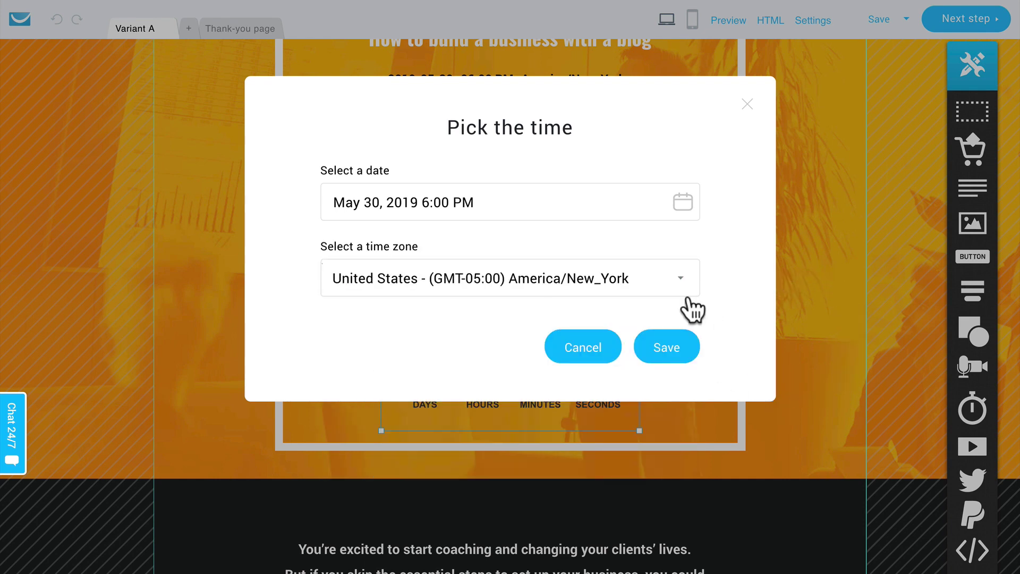
left_click(663, 358)
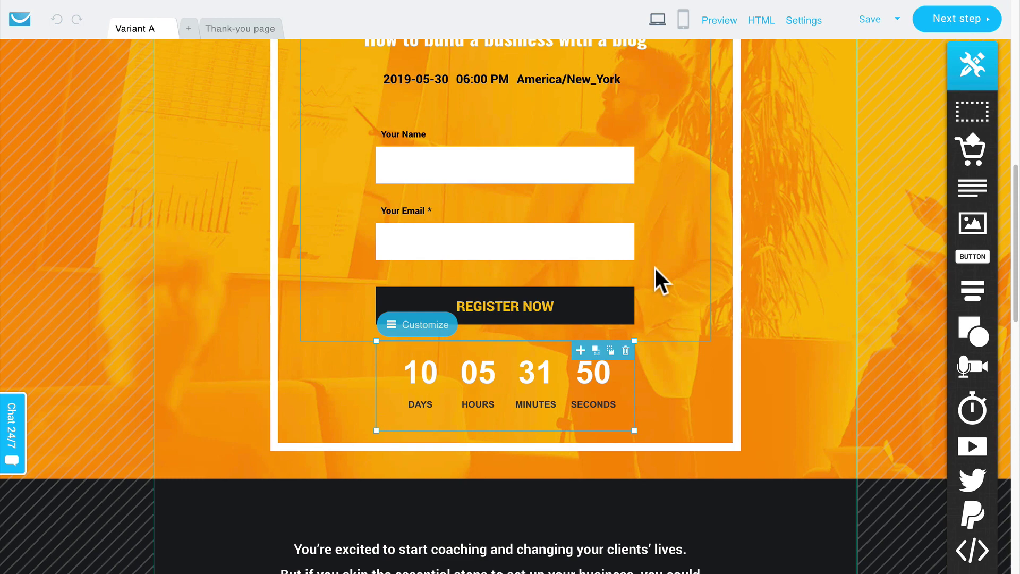
Step: Check the signup page and its thank-you page, then publish the signup page with the default thank-you page
scroll(655, 268, "up", 2)
scroll(655, 267, "up", 1)
scroll(655, 267, "down", 3)
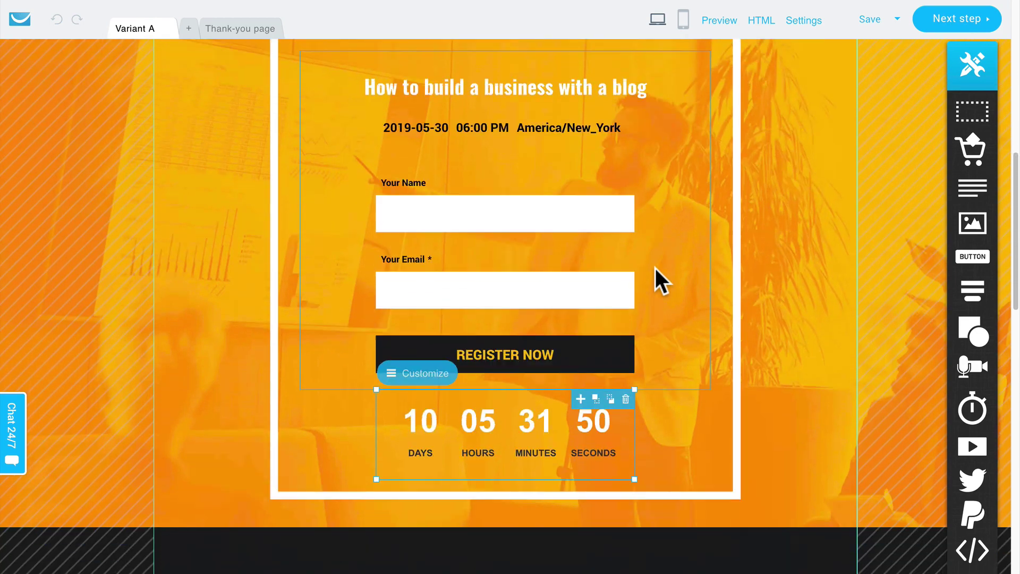
scroll(655, 266, "up", 15)
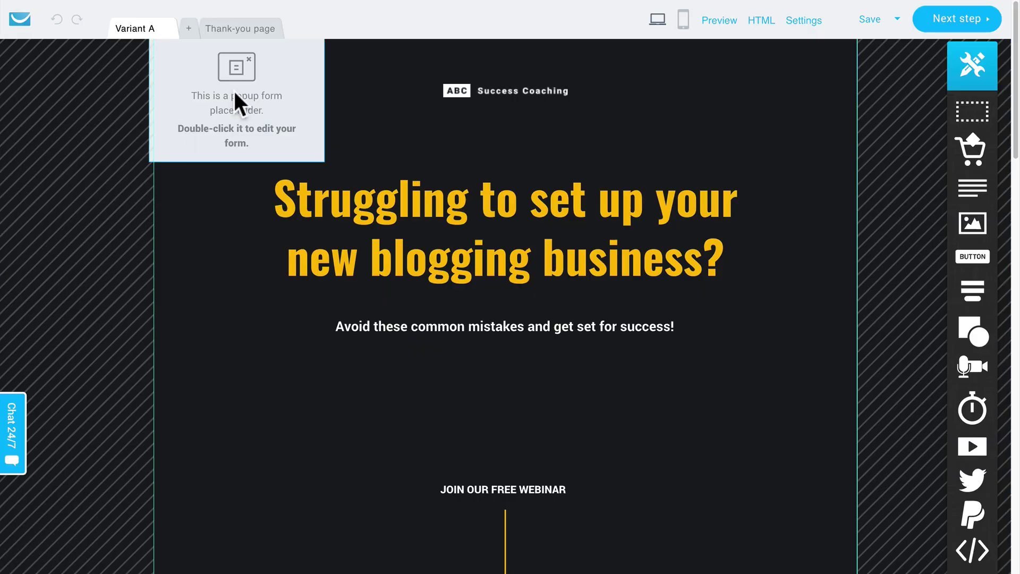
left_click(243, 32)
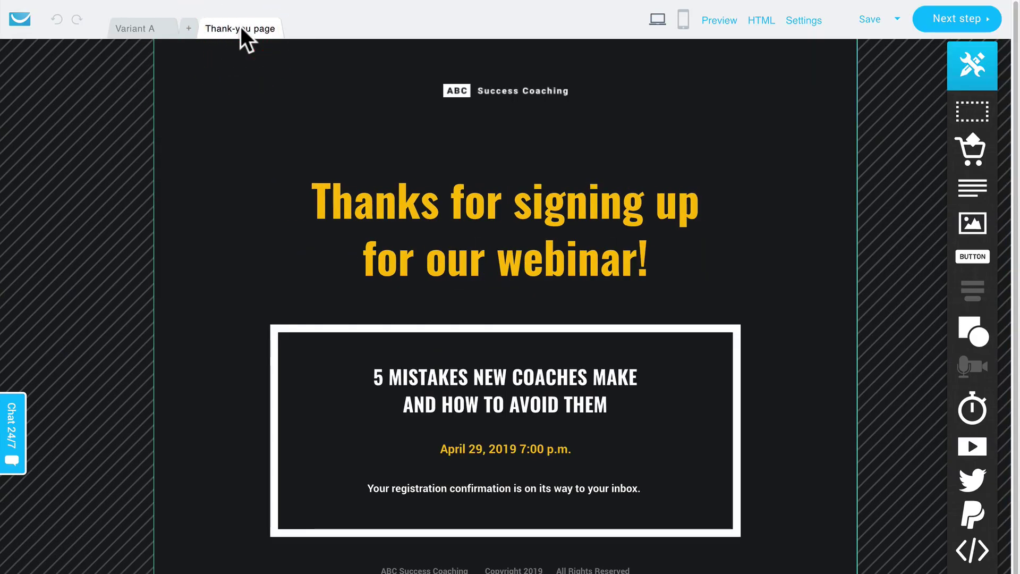
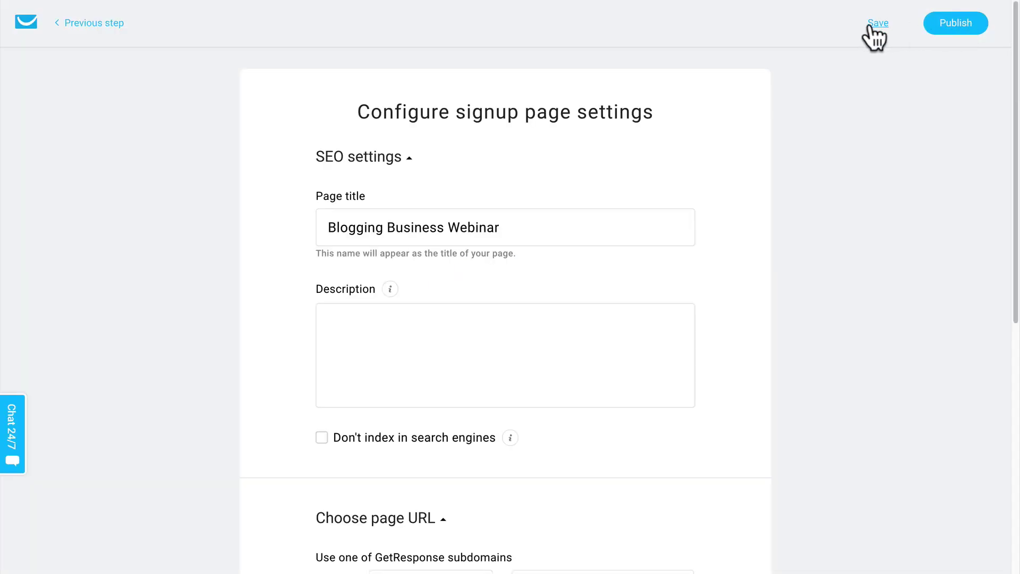
scroll(654, 226, "down", 10)
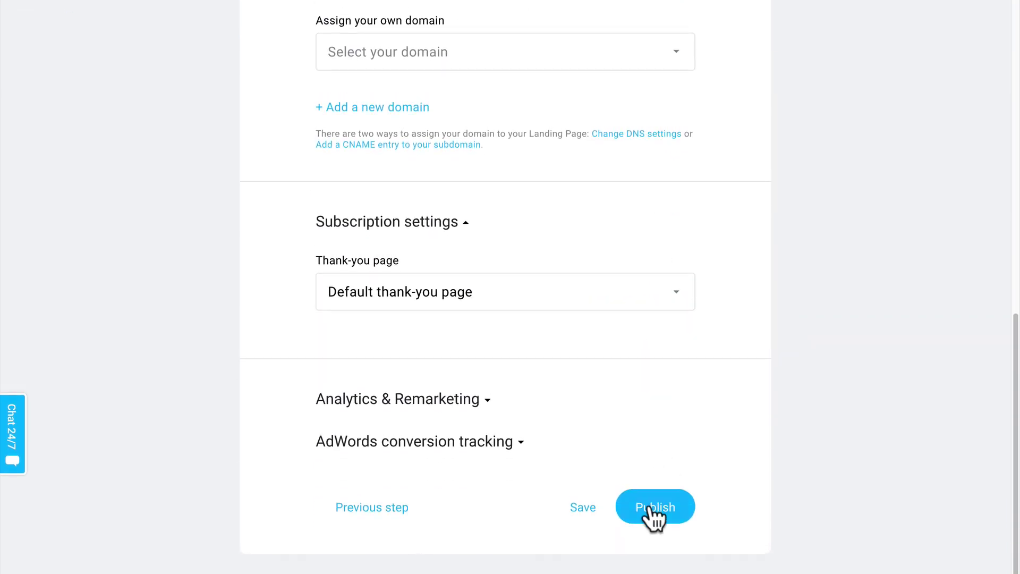
left_click(651, 506)
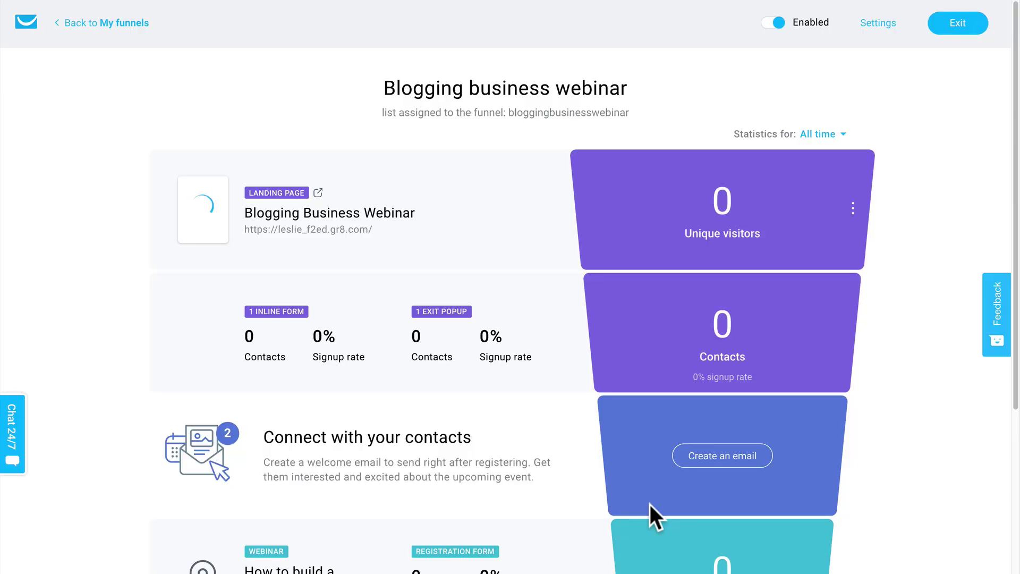
Step: Create the funnel's welcome email with message name "Thanks for registering" and subject "Your blogging business webinar", and proceed to the templates
scroll(773, 481, "down", 3)
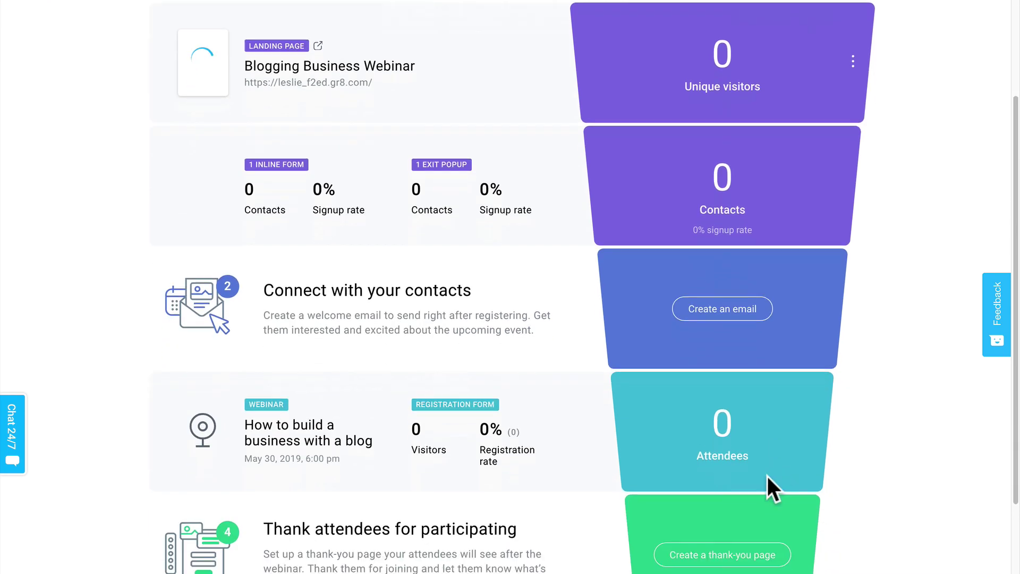
left_click(723, 310)
left_click(422, 216)
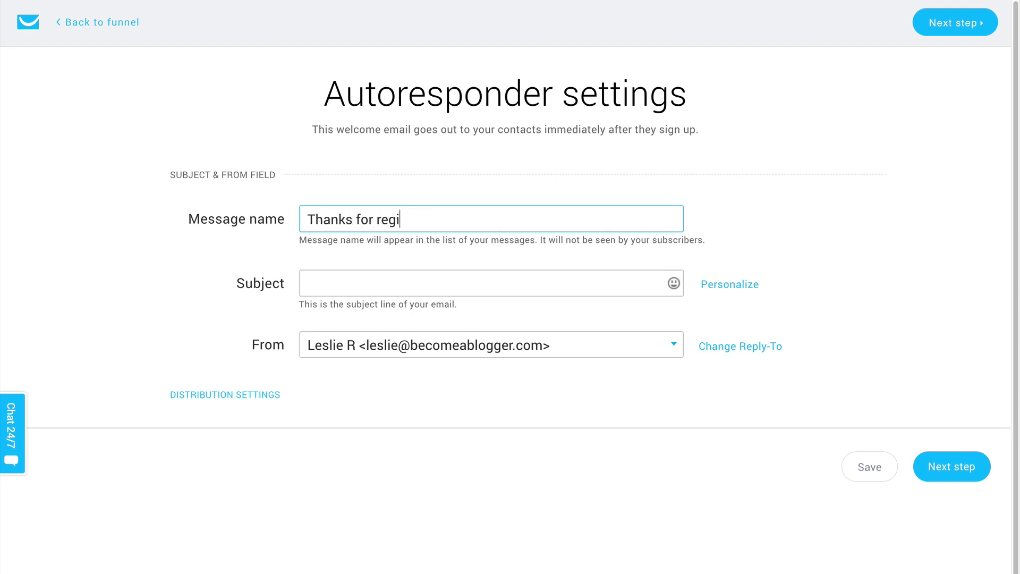
left_click(307, 283)
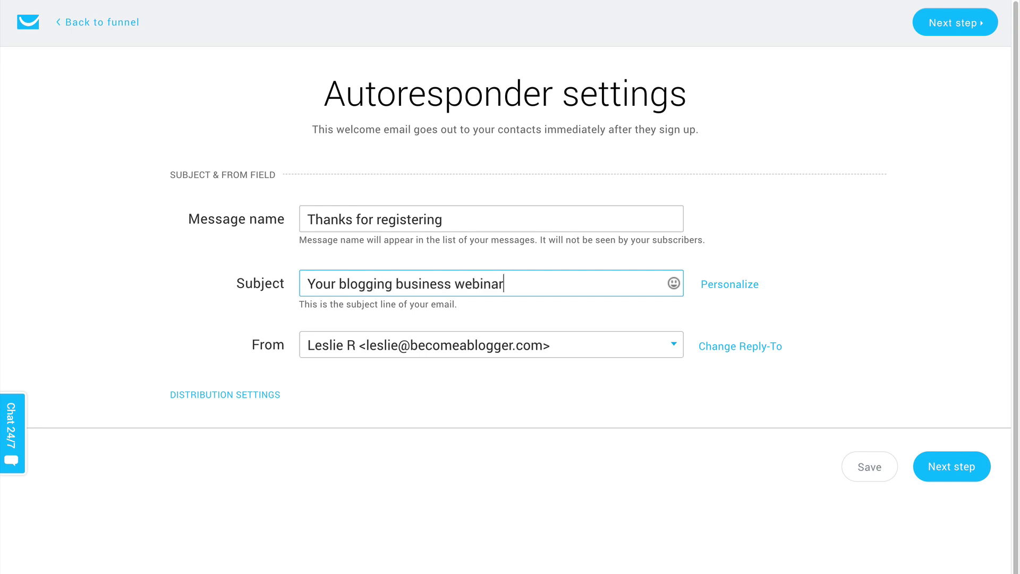
left_click(947, 470)
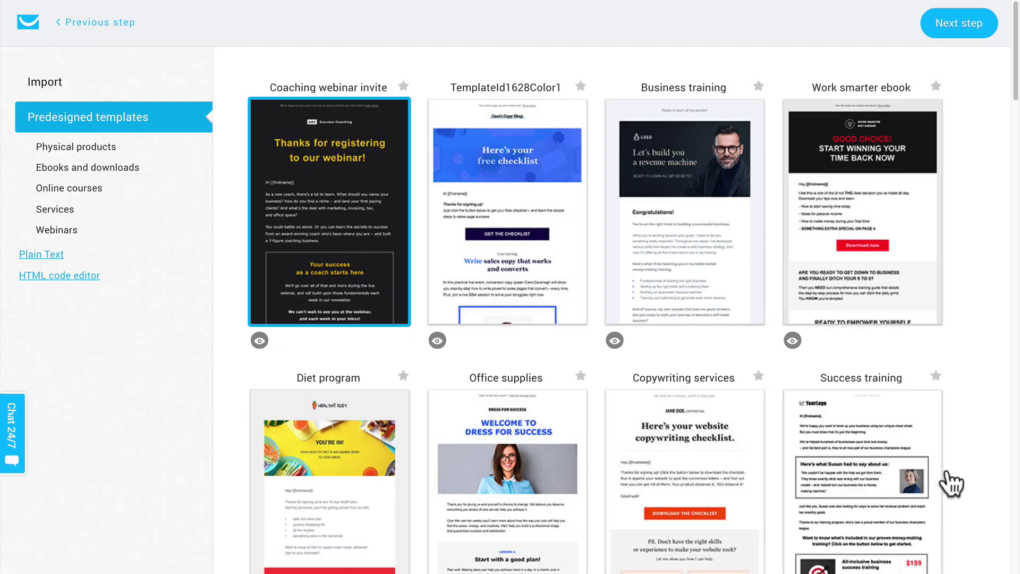
Step: Use the "Coaching webinar invite" template from the Webinars category and open the email's body text block for editing
left_click(58, 230)
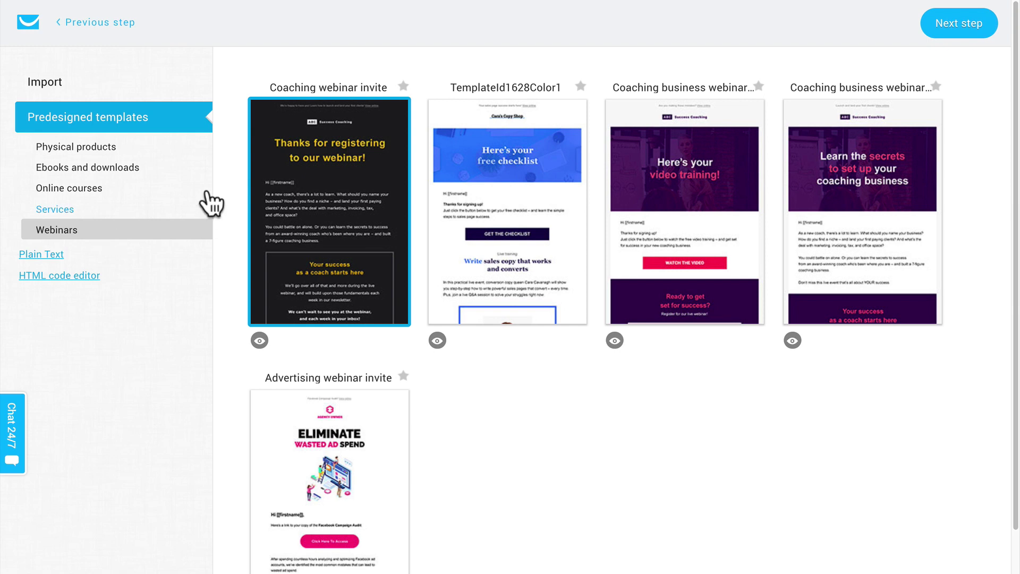
mouse_move(346, 211)
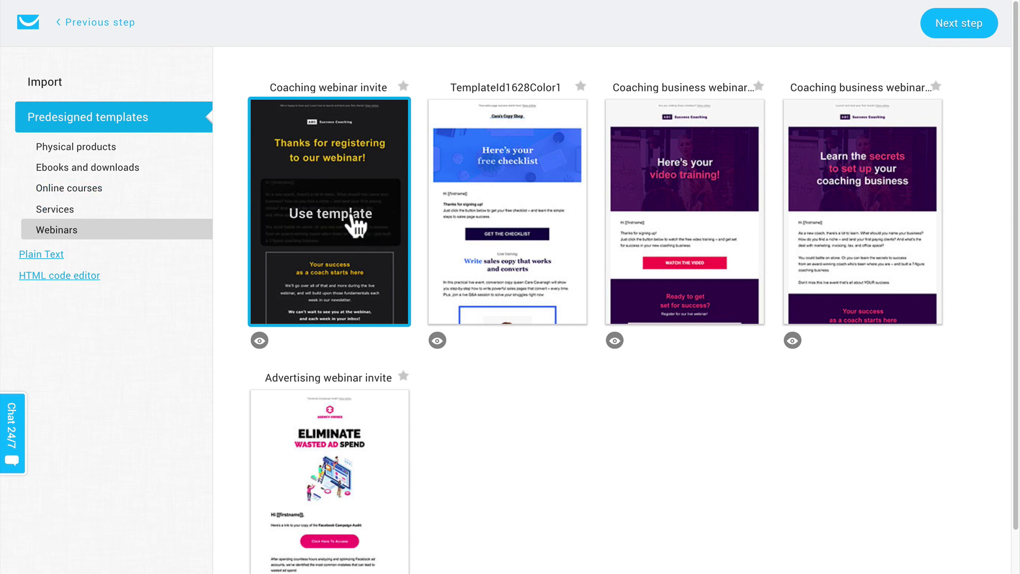
left_click(340, 208)
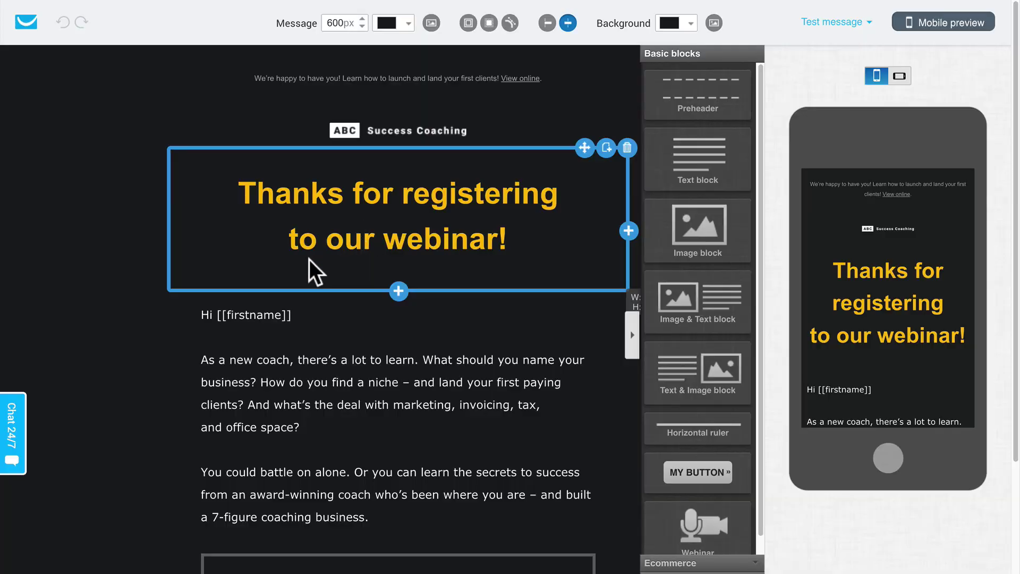
left_click(314, 409)
left_click(303, 385)
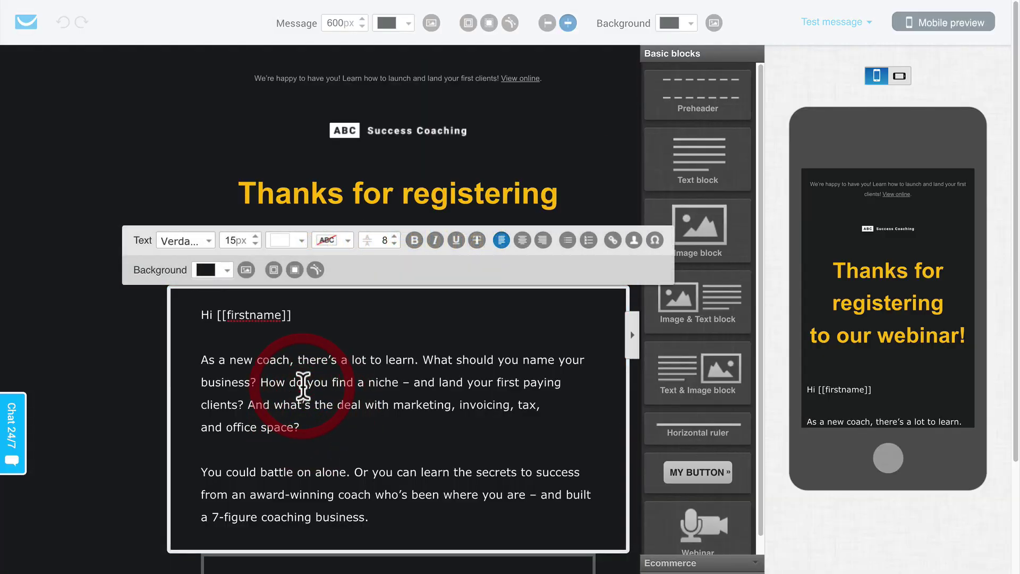
left_click_drag(292, 374, 389, 416)
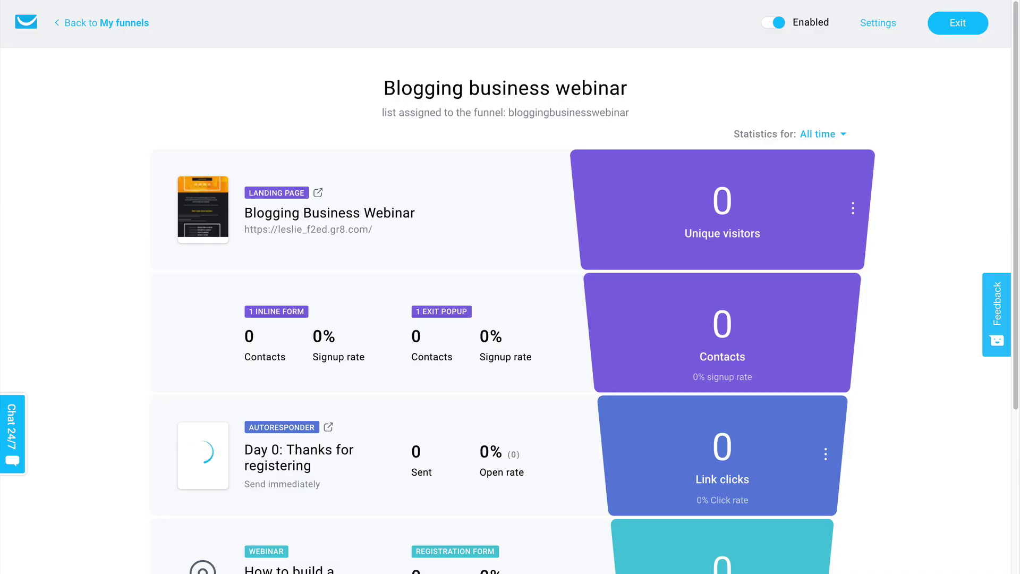
Step: Create the attendees' thank-you page from the "5 Coaching Mistakes to Avoid (free)" template and name it "Thank you"
scroll(541, 449, "down", 3)
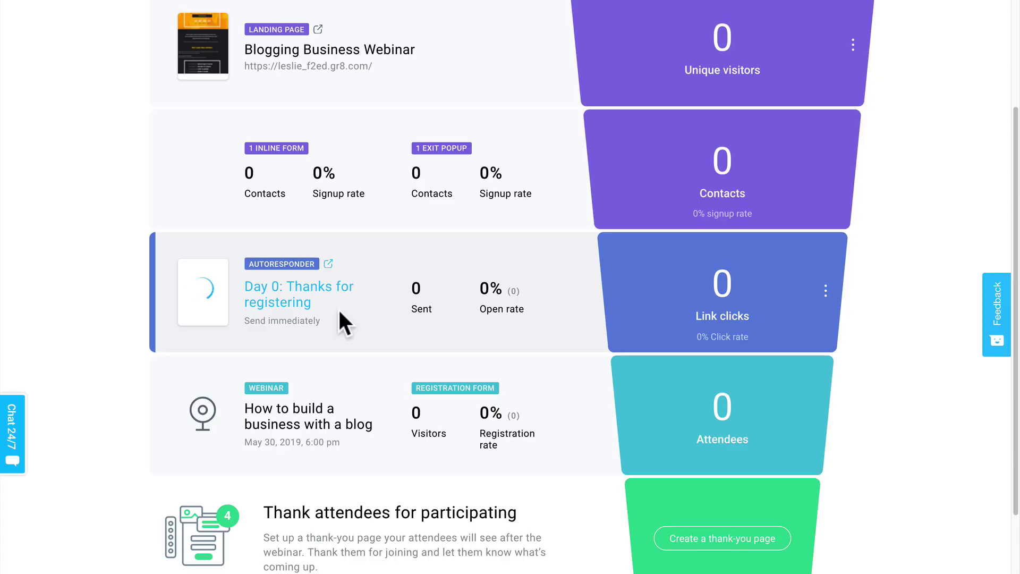
scroll(338, 308, "down", 3)
left_click(716, 458)
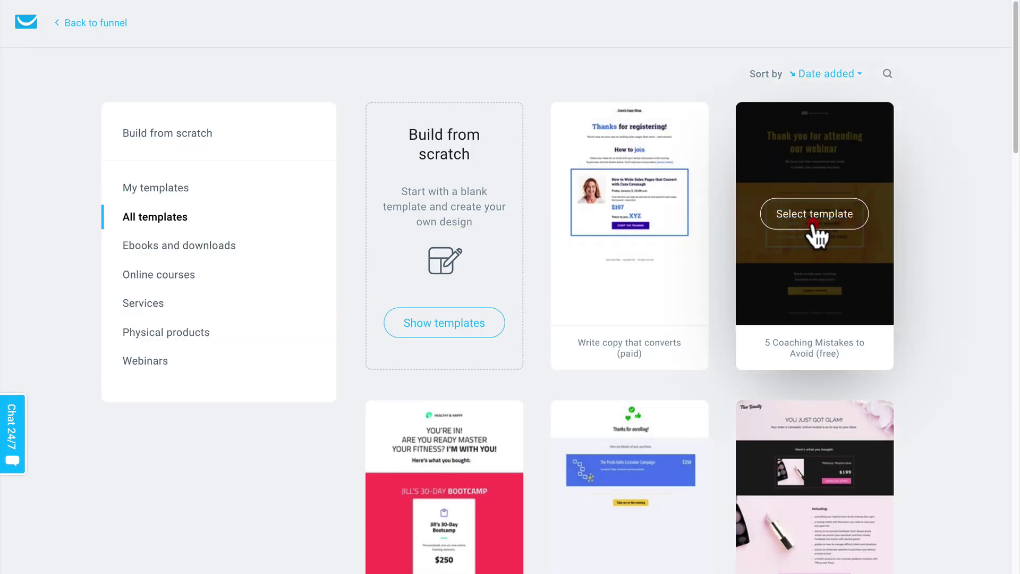
left_click(813, 215)
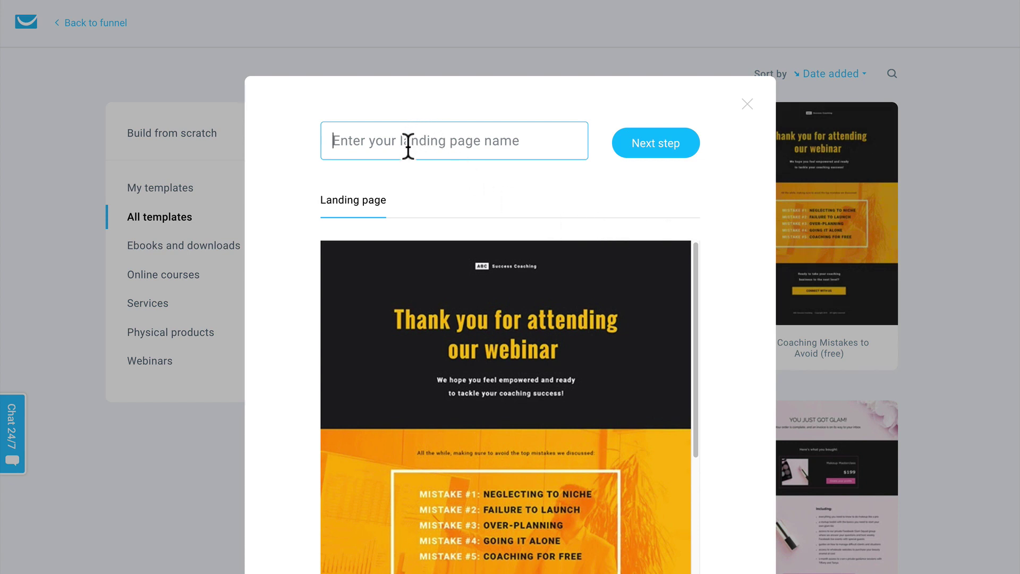
type("Thank you")
left_click(661, 143)
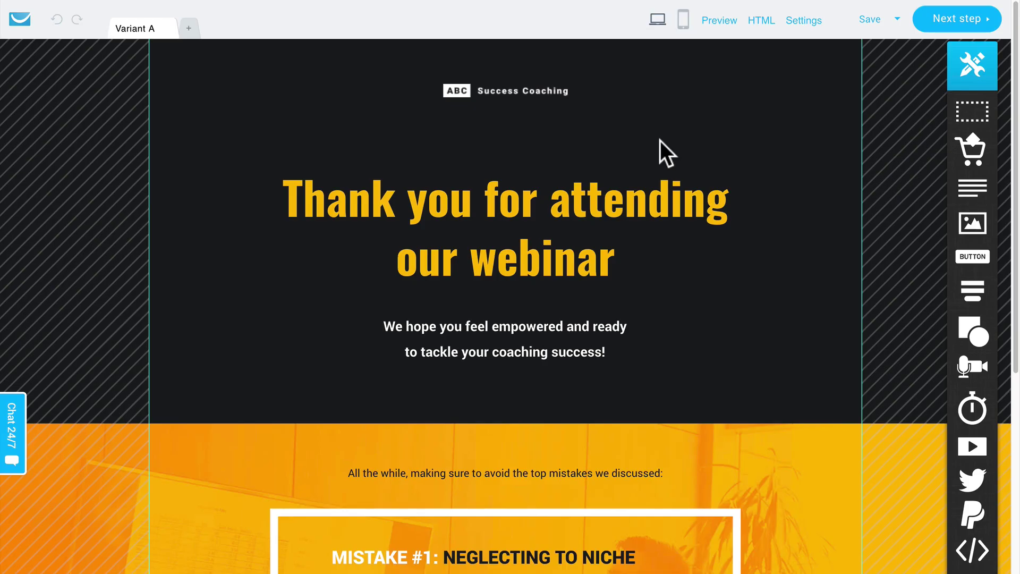
Step: Look over the content of the attendees' thank-you page and publish it with the page title "Thank you"
scroll(660, 140, "down", 5)
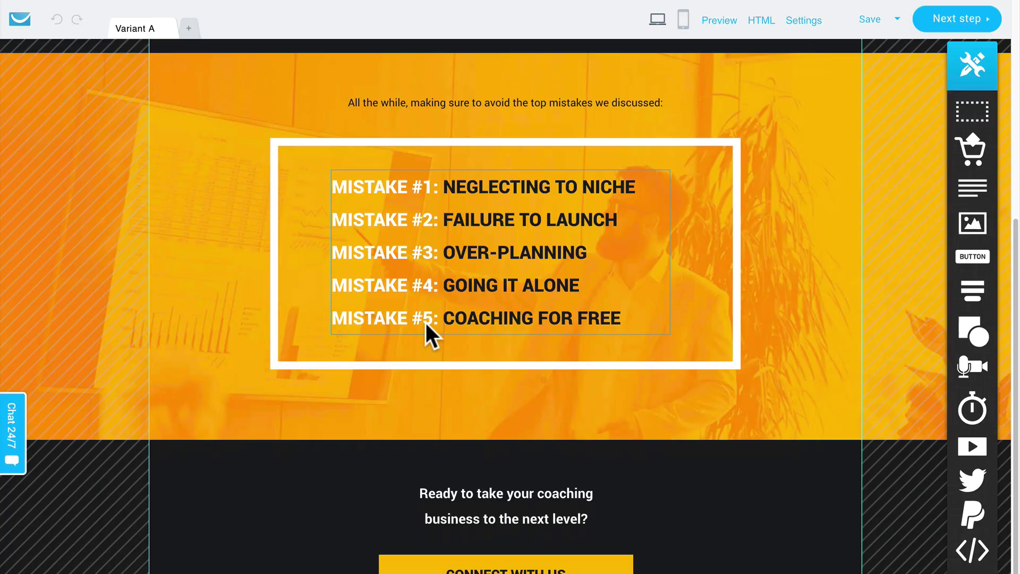
scroll(425, 322, "down", 2)
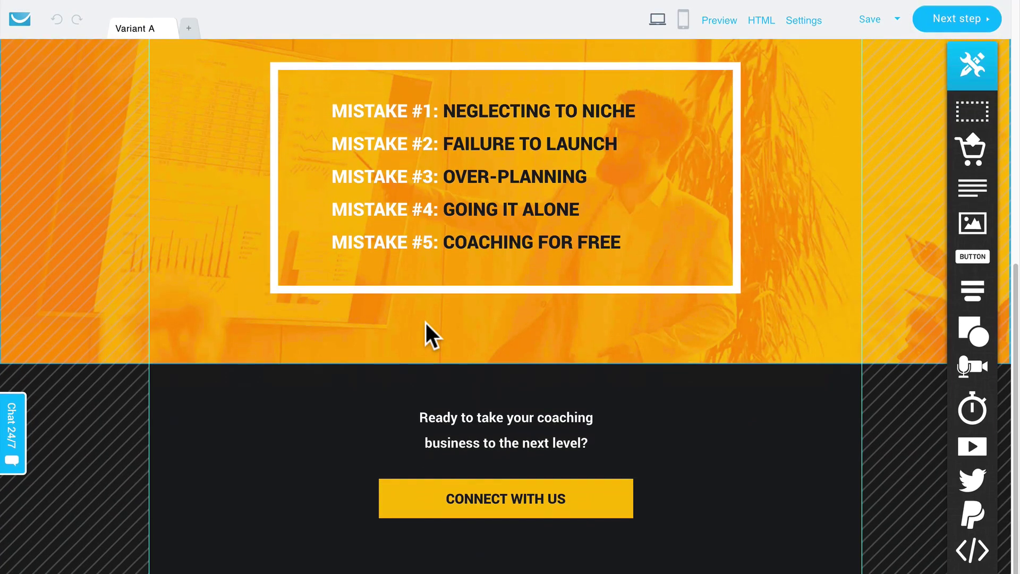
left_click(955, 20)
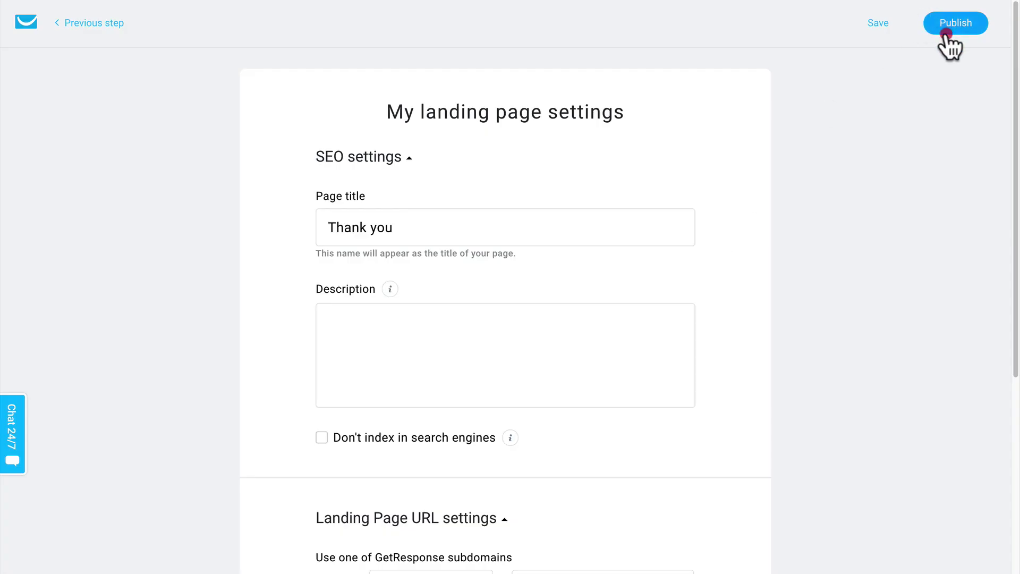
left_click(946, 34)
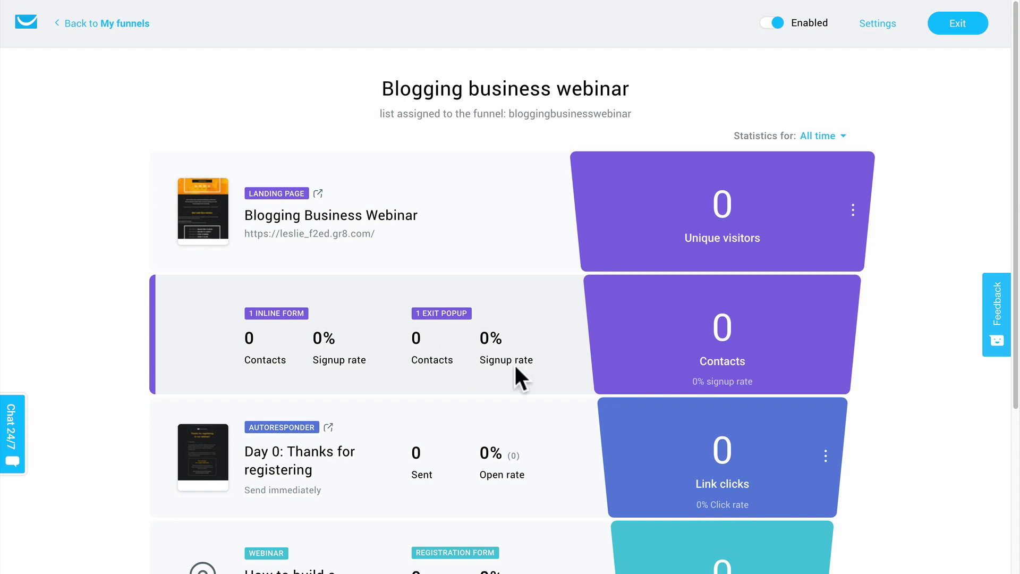
Step: Review every stage of the completed funnel, from the signup landing page down to the results section
scroll(515, 362, "down", 1)
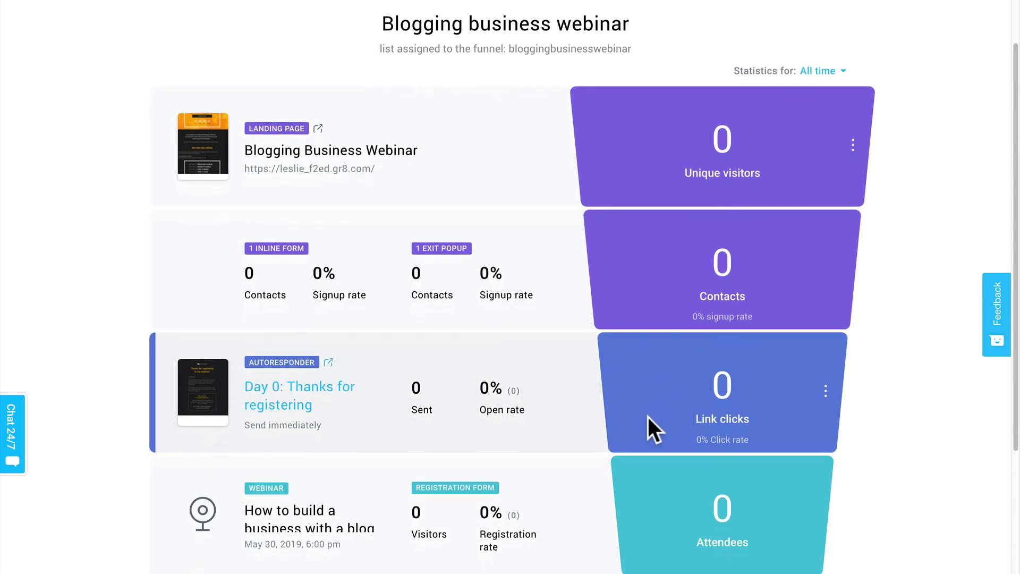
scroll(649, 417, "down", 2)
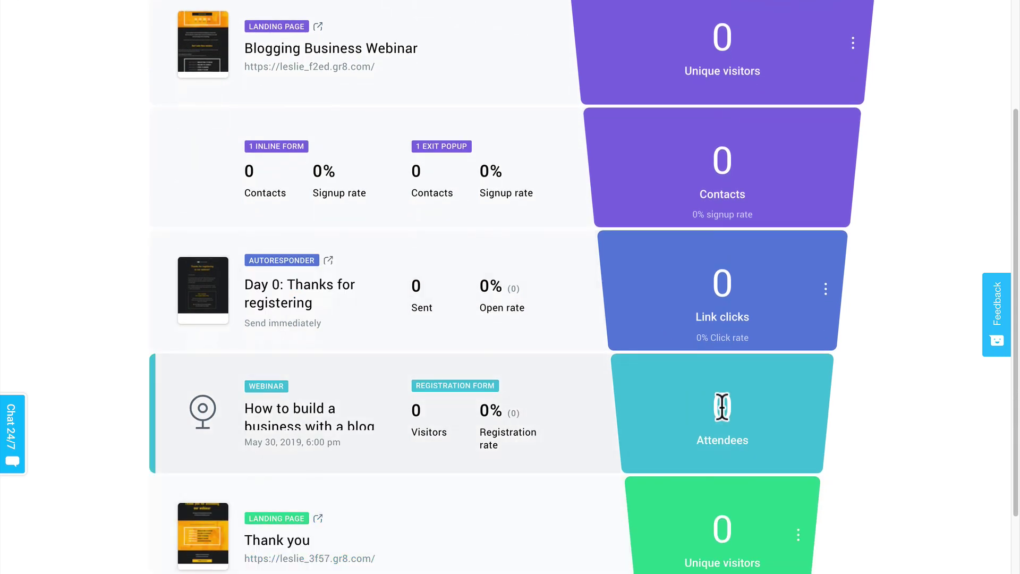
scroll(722, 407, "down", 2)
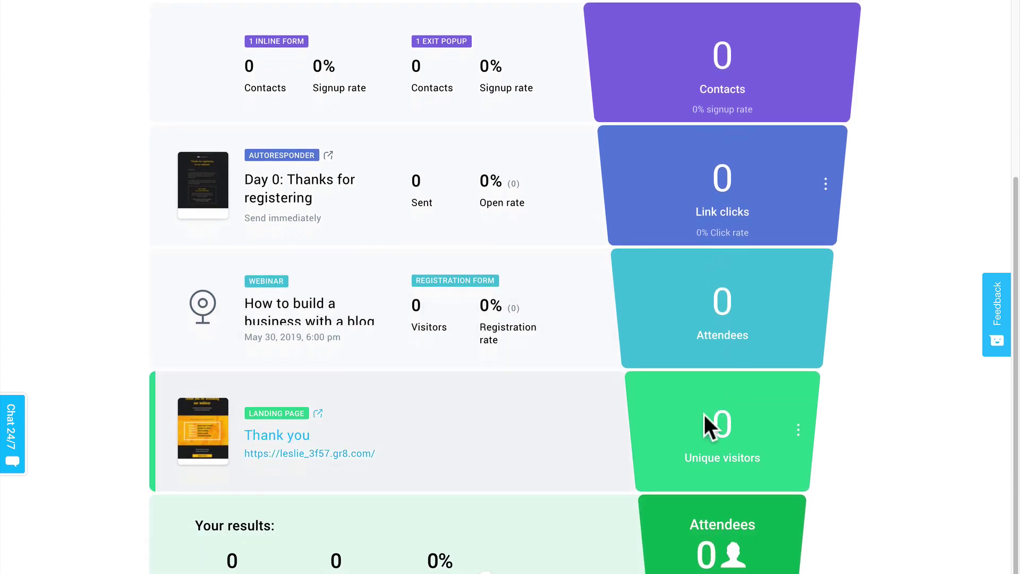
scroll(663, 510, "down", 2)
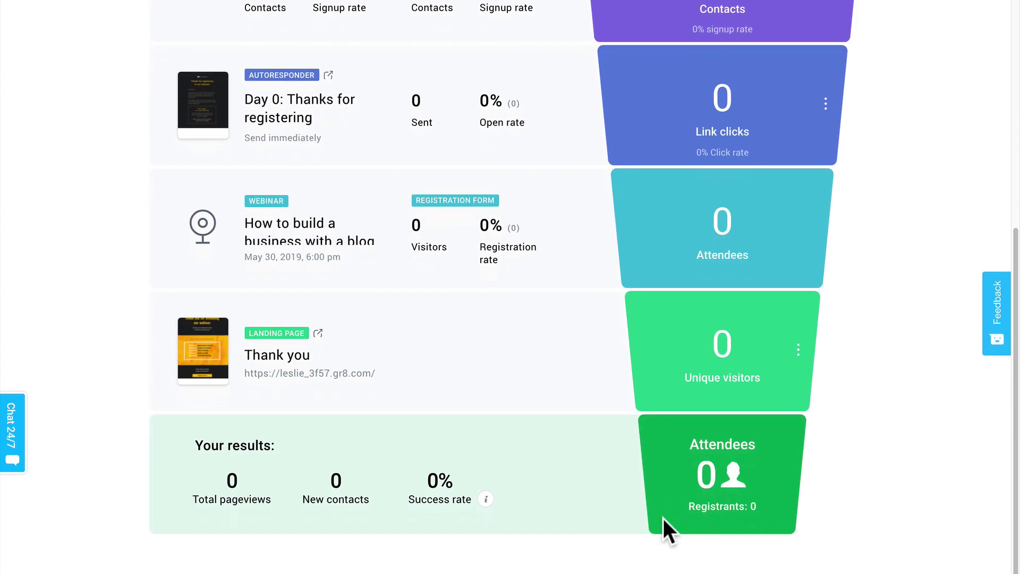